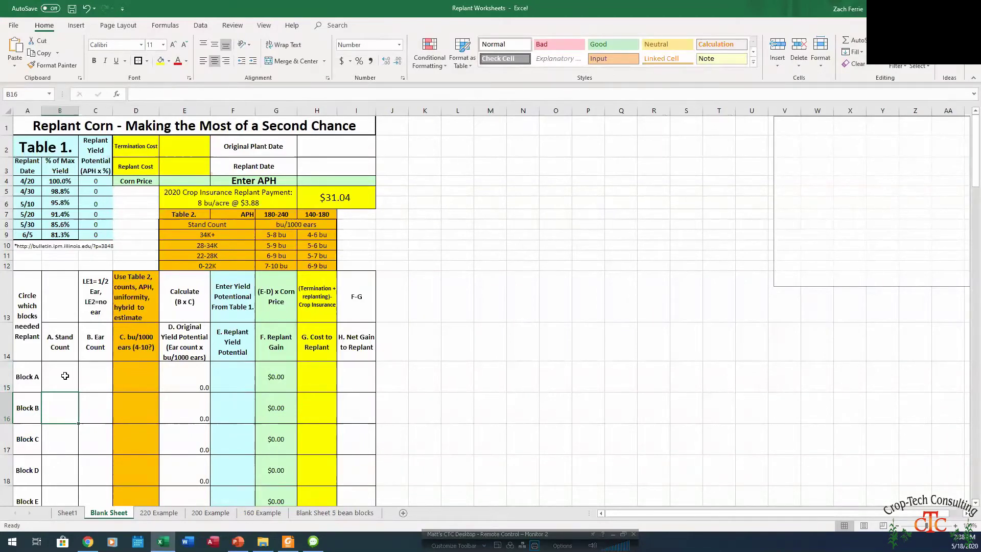
Enter a stand count of 30 and an ear count of 27 for Block A
left_click(65, 376)
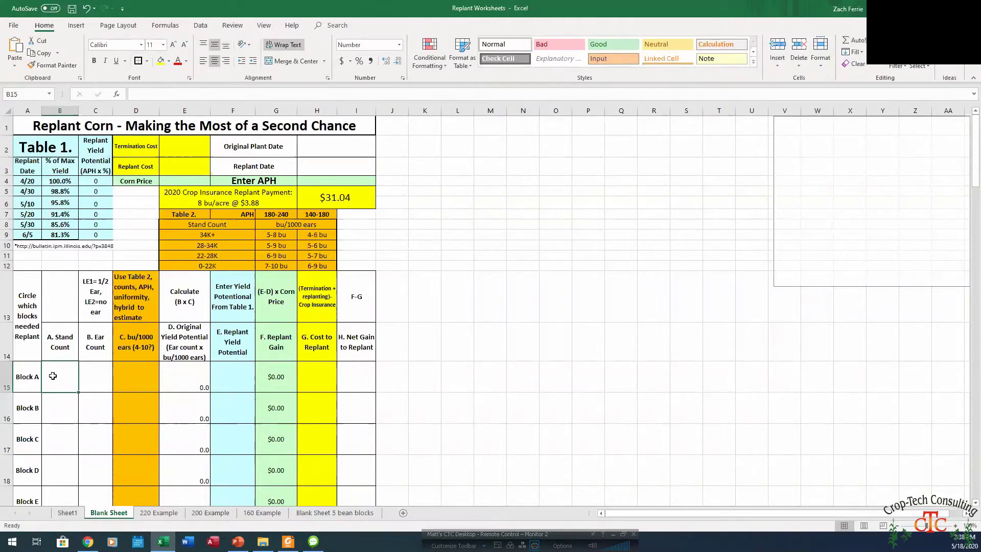
type("30")
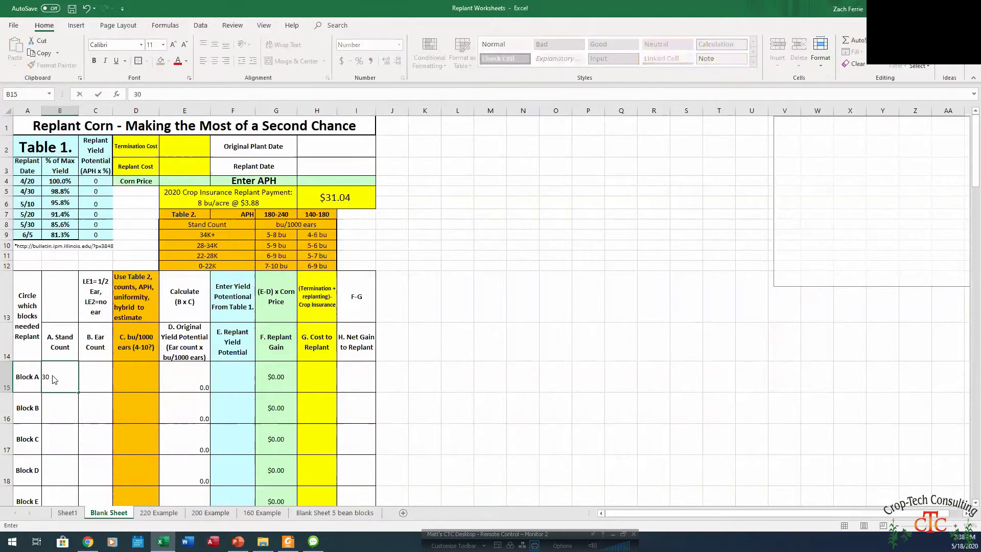
key("Tab")
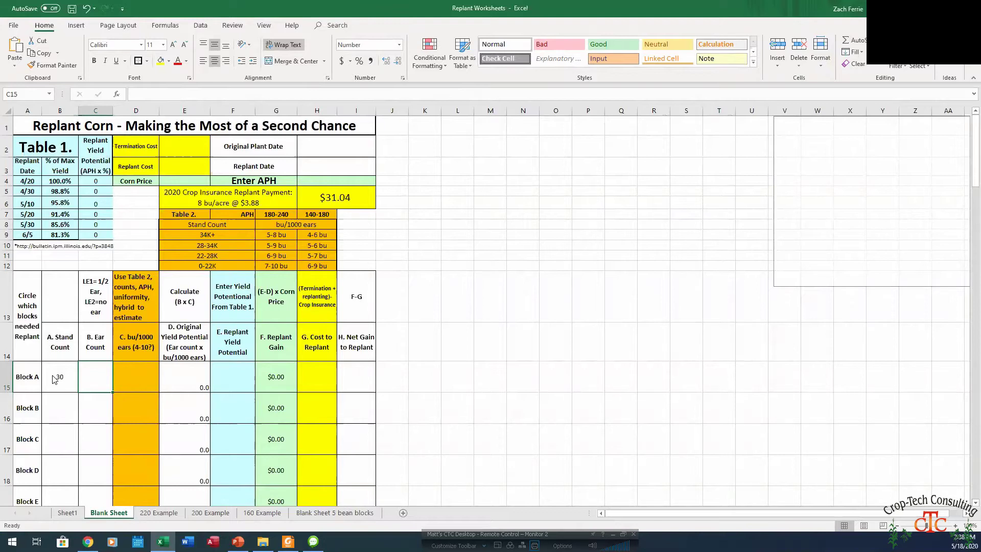
type("27")
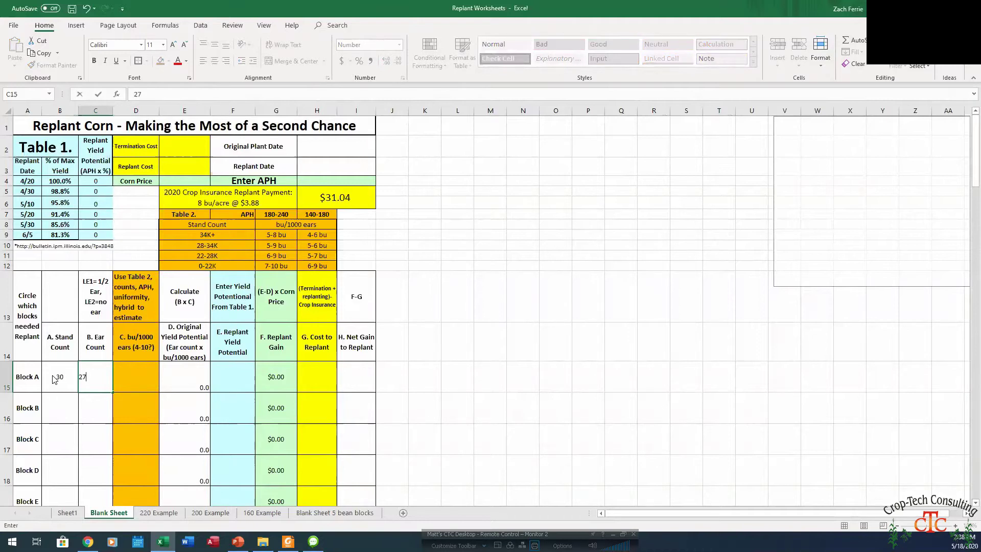
key("Tab")
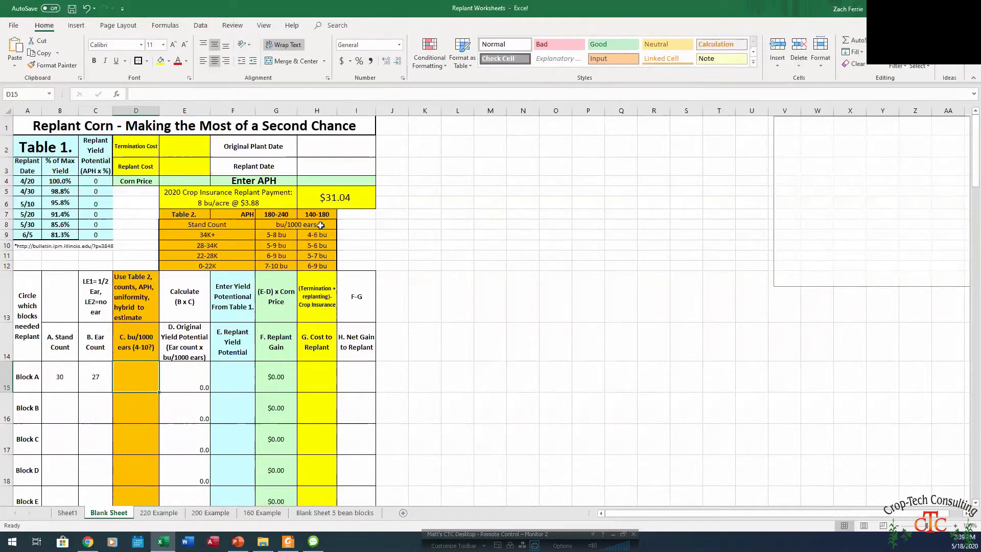
Check the APH ranges in Table 2 and enter an APH of 200
left_click_drag(323, 216, 273, 266)
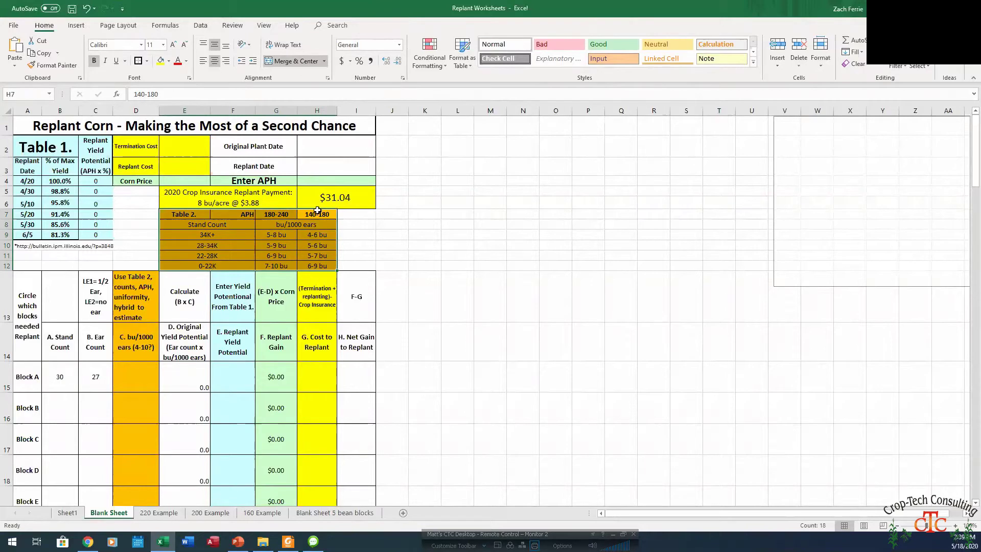
left_click(285, 239)
left_click(285, 215)
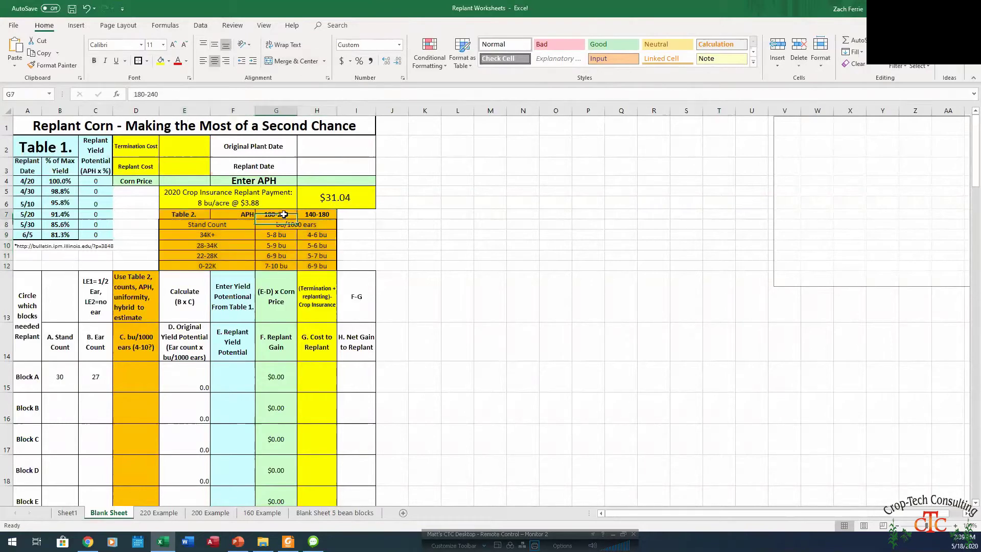
left_click(334, 183)
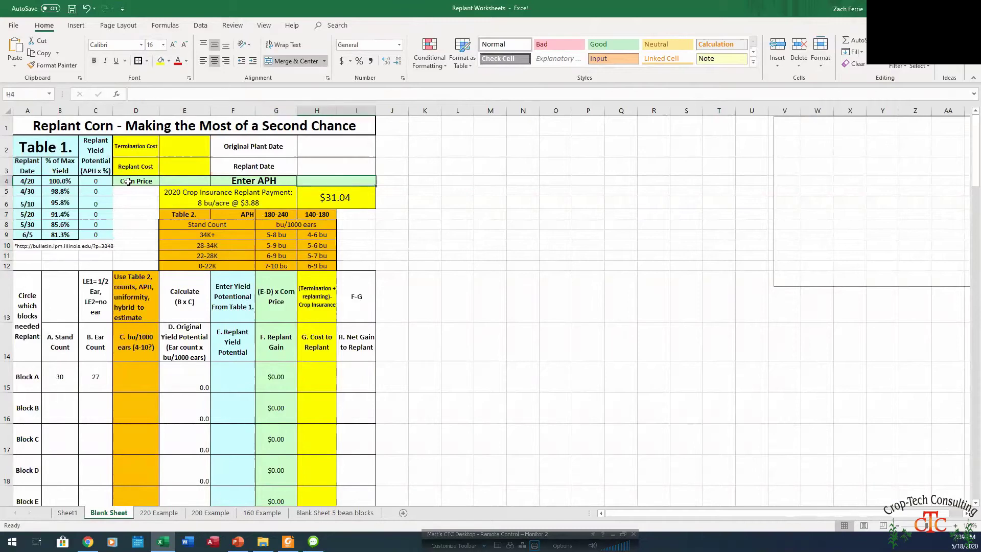
type("200")
key("Return")
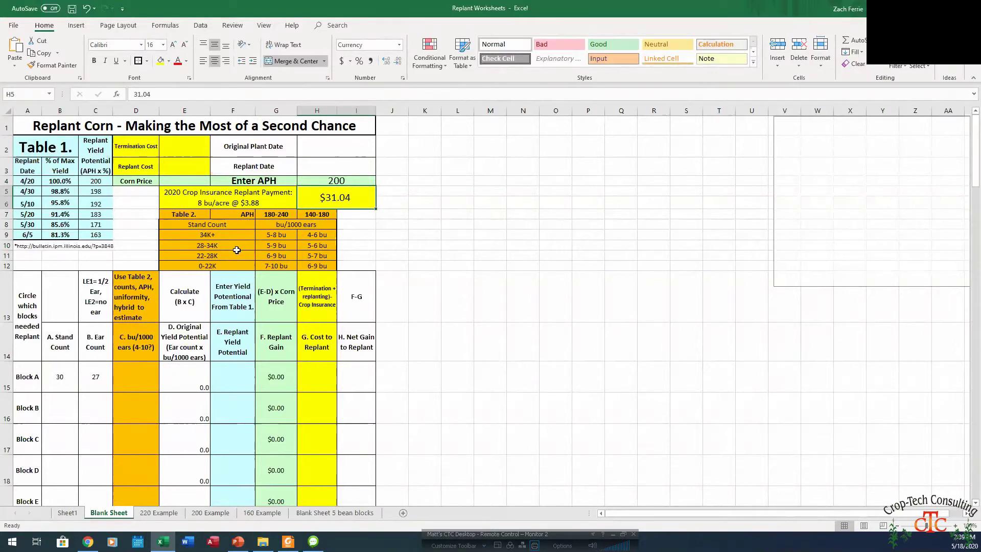
Check the 28-34K row of Table 2 for the 180-240 APH range and enter 7 bu/1000 ears for Block A
left_click(271, 246)
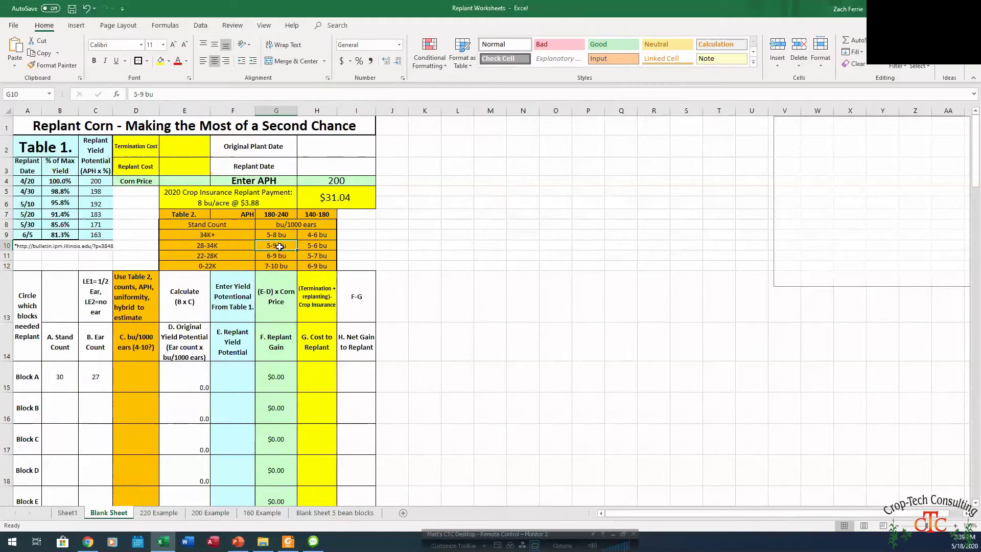
left_click(144, 376)
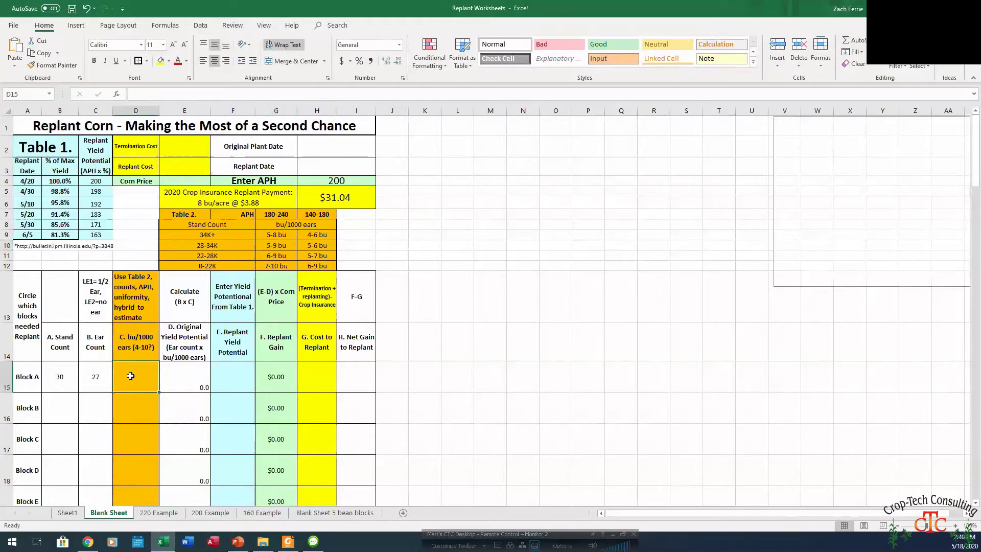
type("7")
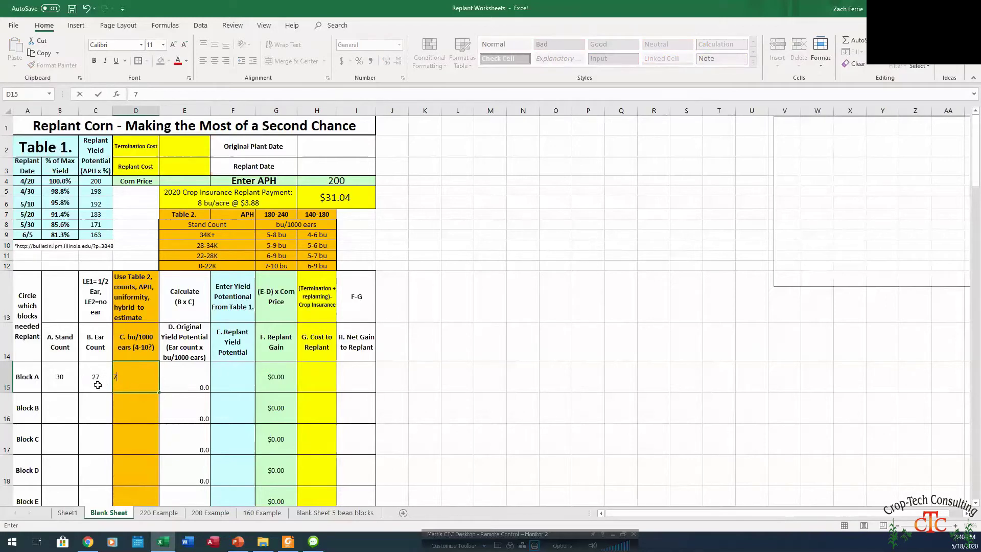
key("Tab")
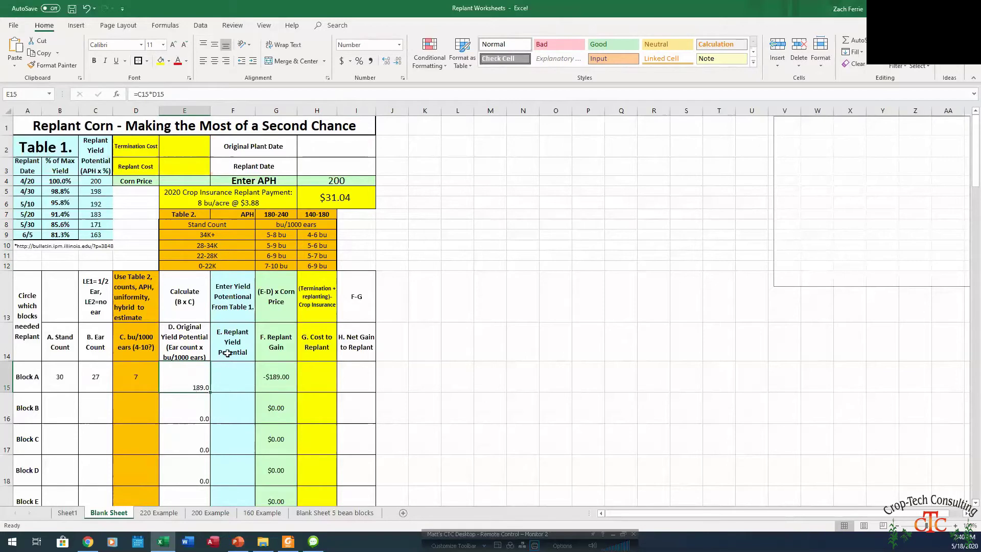
Enter 4/20 as the original plant date and 5/30 as the replant date
left_click(323, 149)
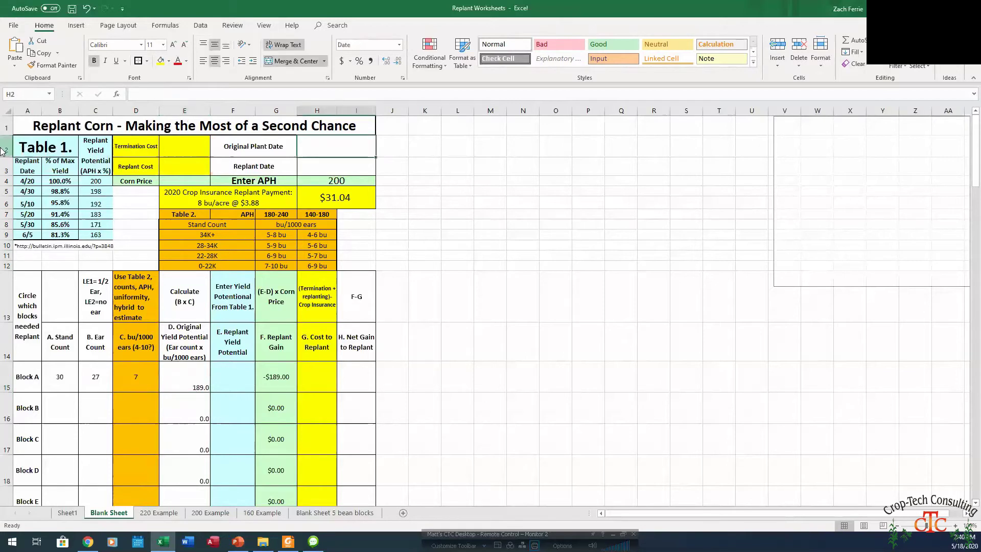
type("4/20")
key("Return")
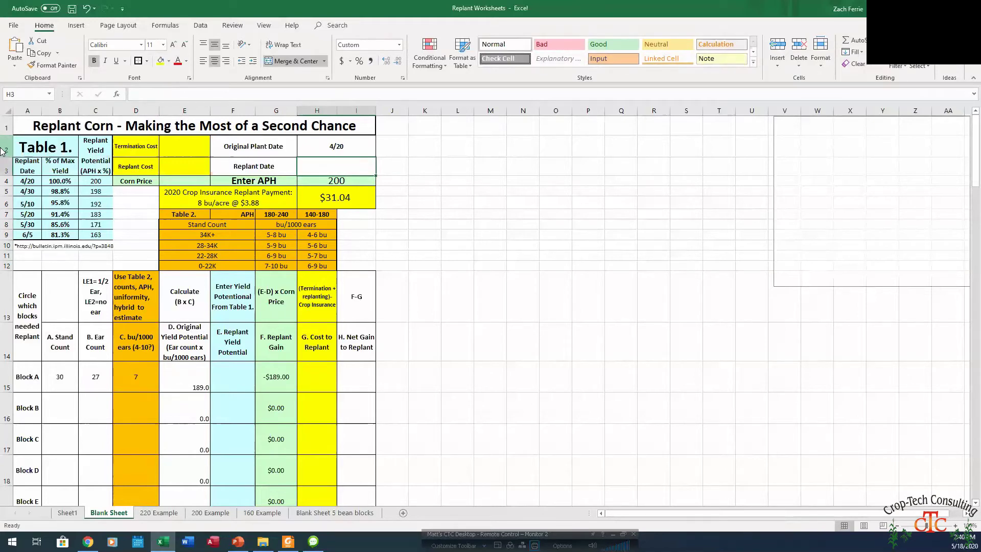
type("5/30")
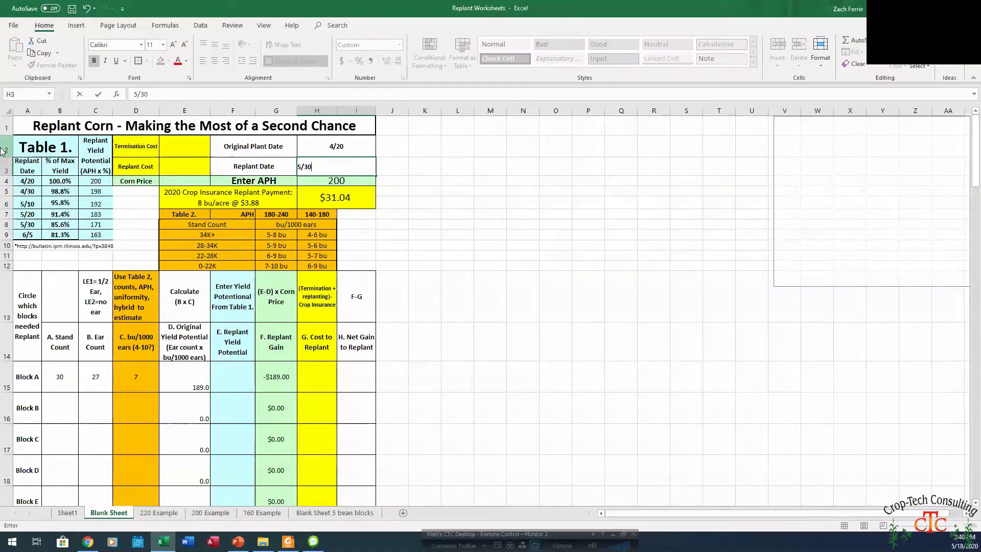
key("Return")
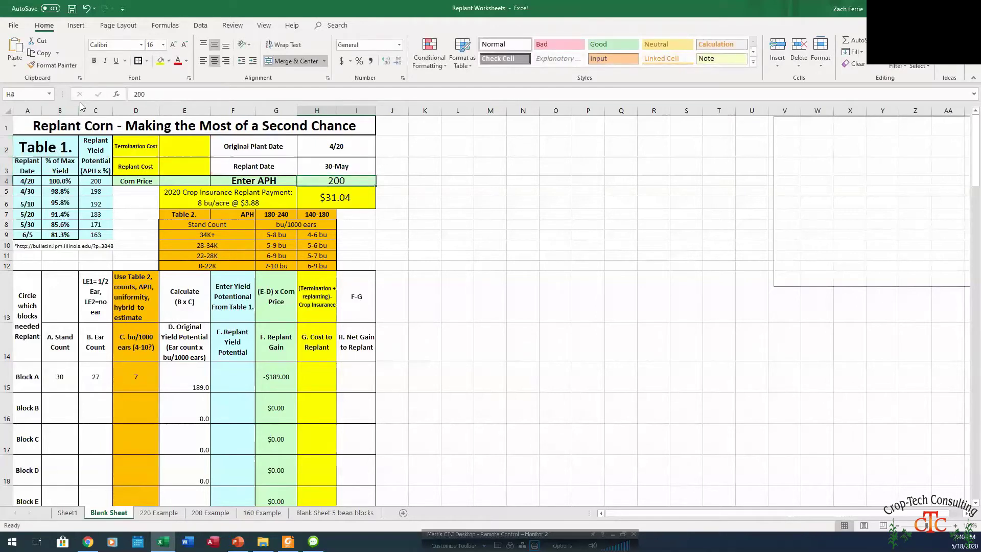
Look up the 5/30 replant date in Table 1 and enter 171 as Block A's replant yield potential
left_click(22, 227)
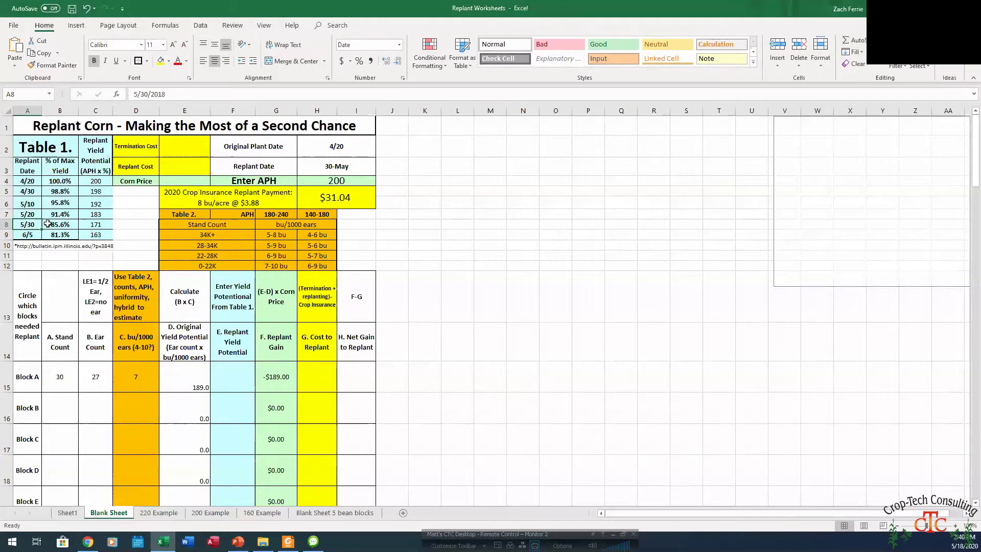
left_click(63, 225)
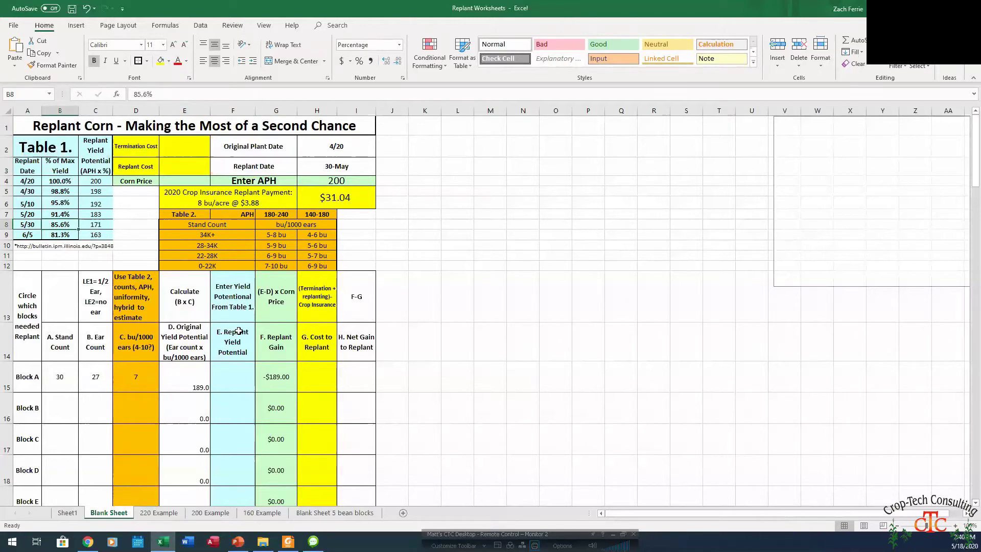
left_click(229, 374)
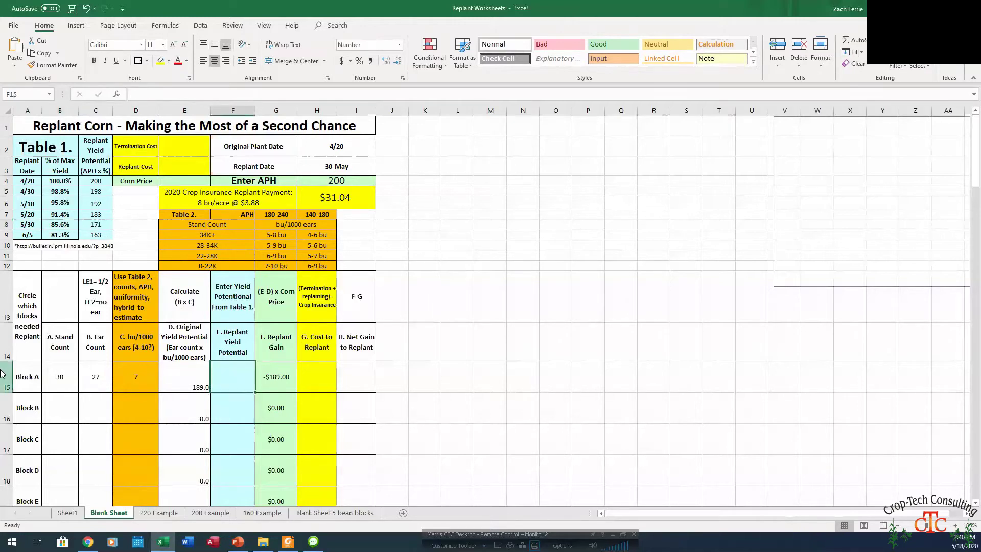
type("171")
key("Tab")
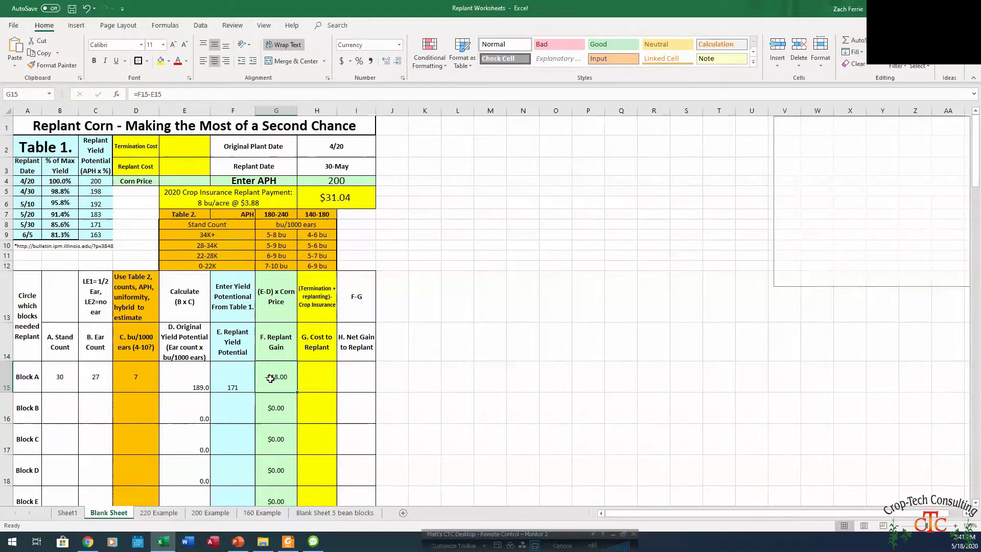
Set the corn price to $3.00
left_click(192, 178)
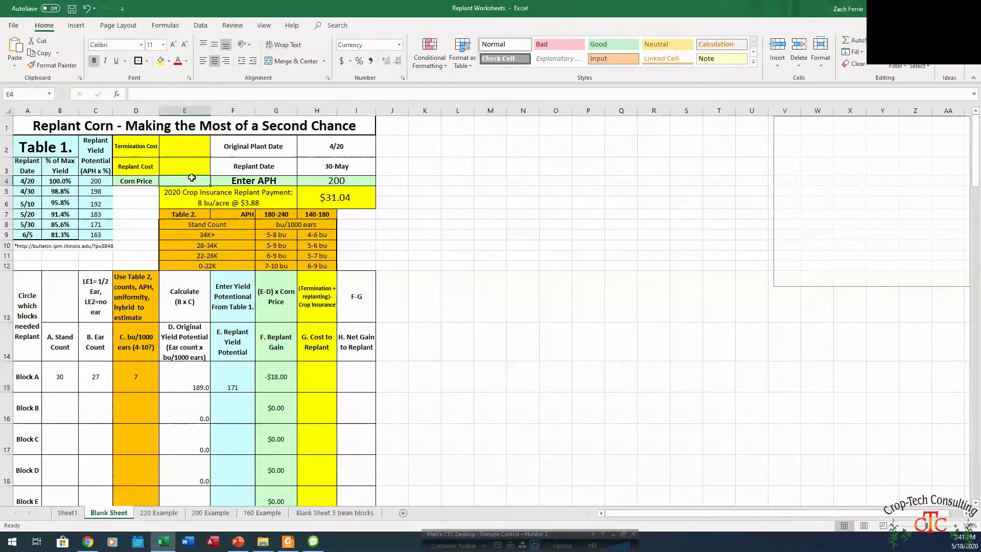
type("3")
key("Return")
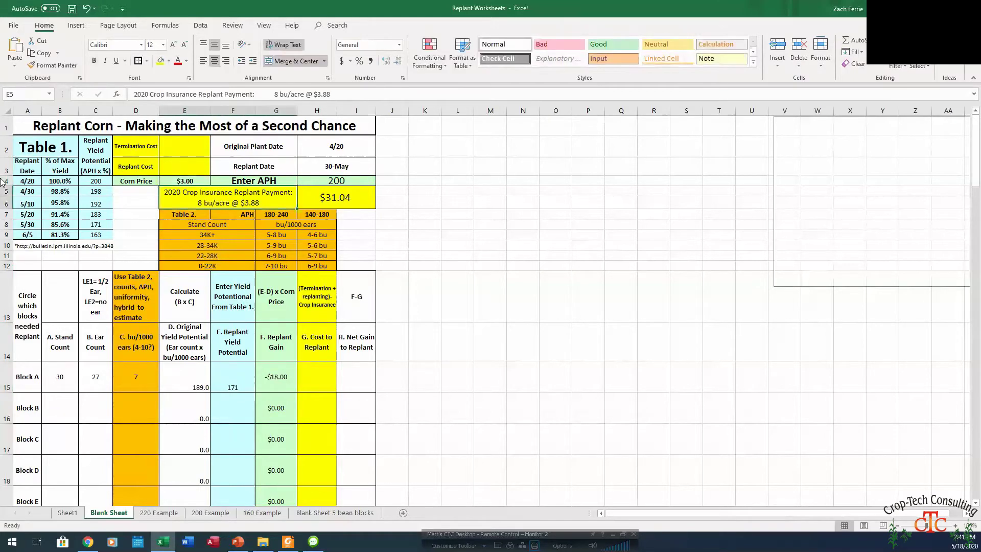
left_click(191, 182)
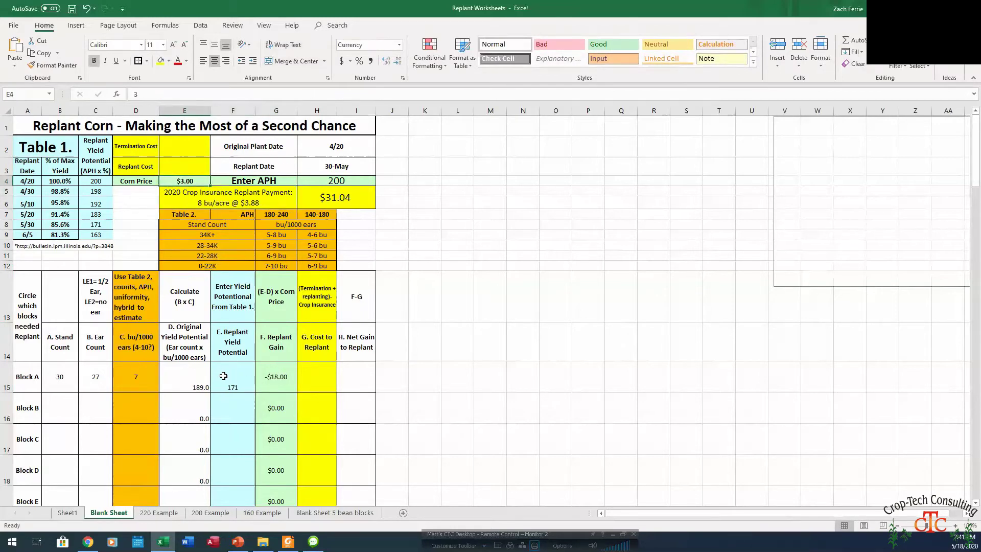
Replace Block A's replant gain formula with =18*3
left_click(283, 381)
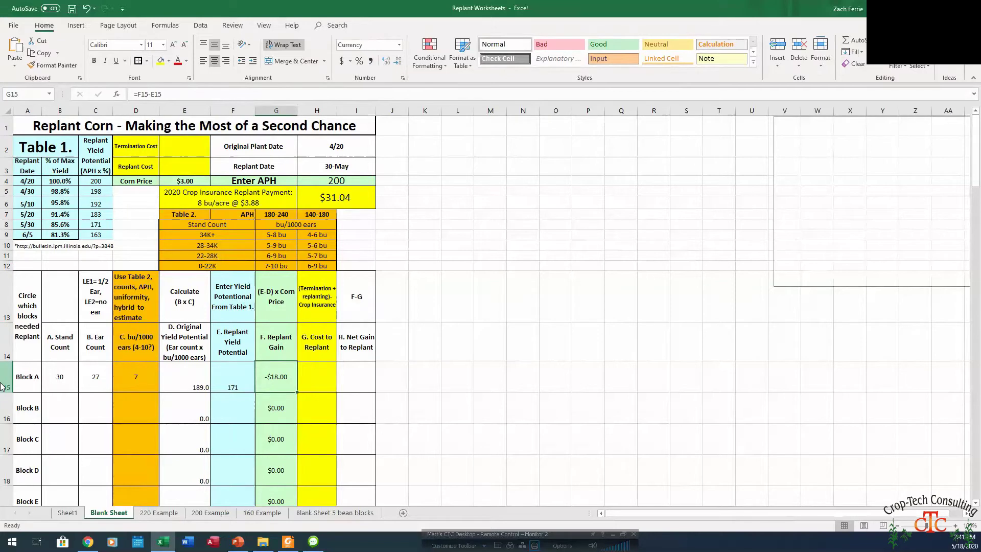
type("=18*3")
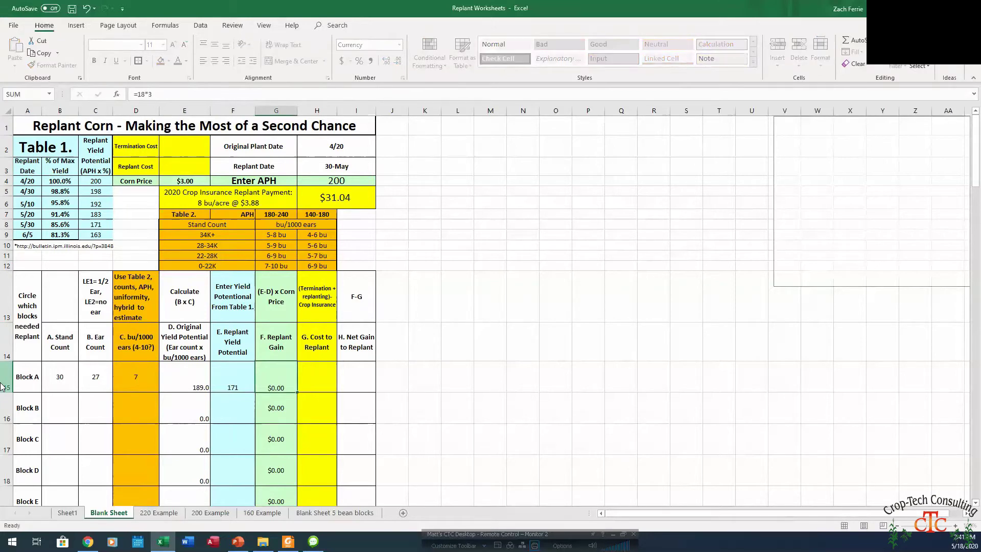
key("Return")
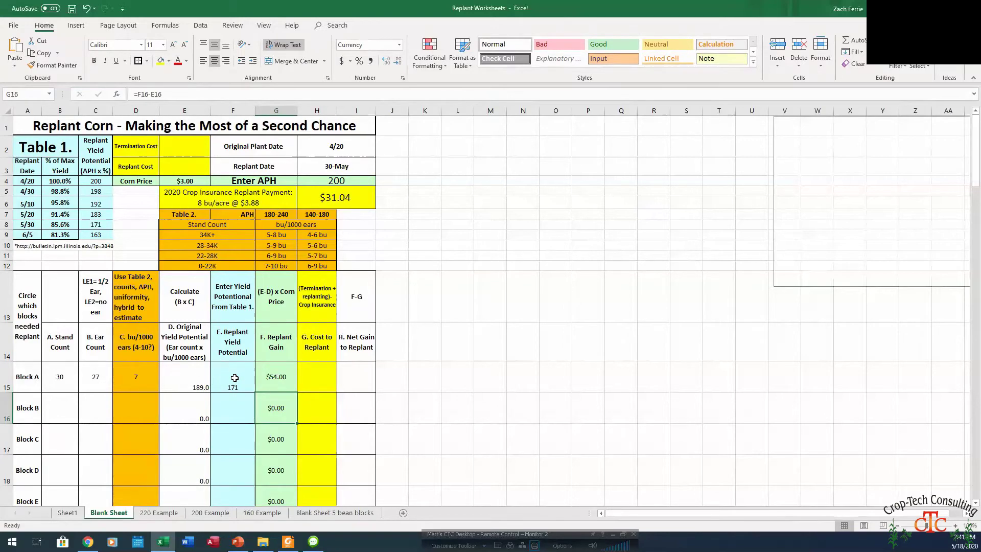
Enter a stand count of 28 and an ear count of 23 for Block B
scroll(202, 377, "down", 1)
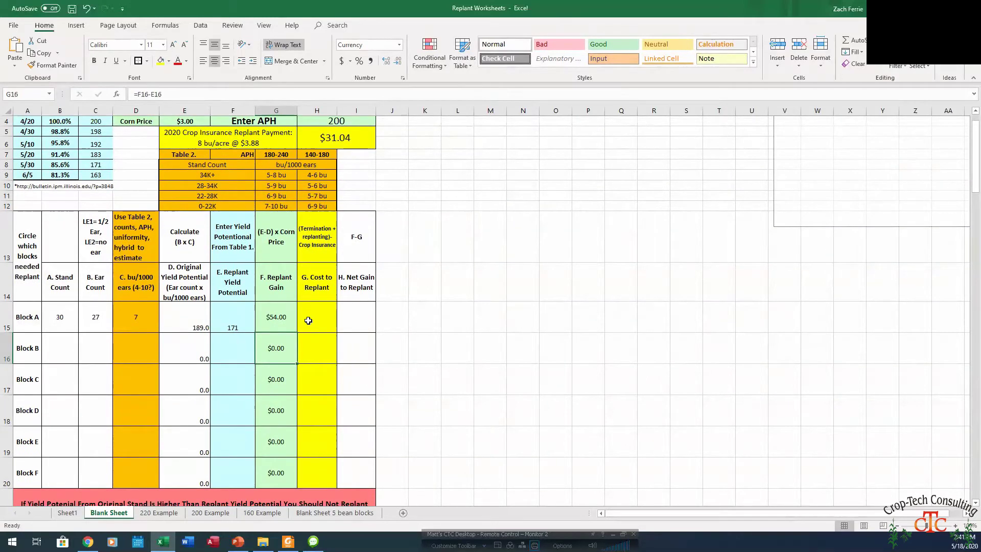
left_click(65, 352)
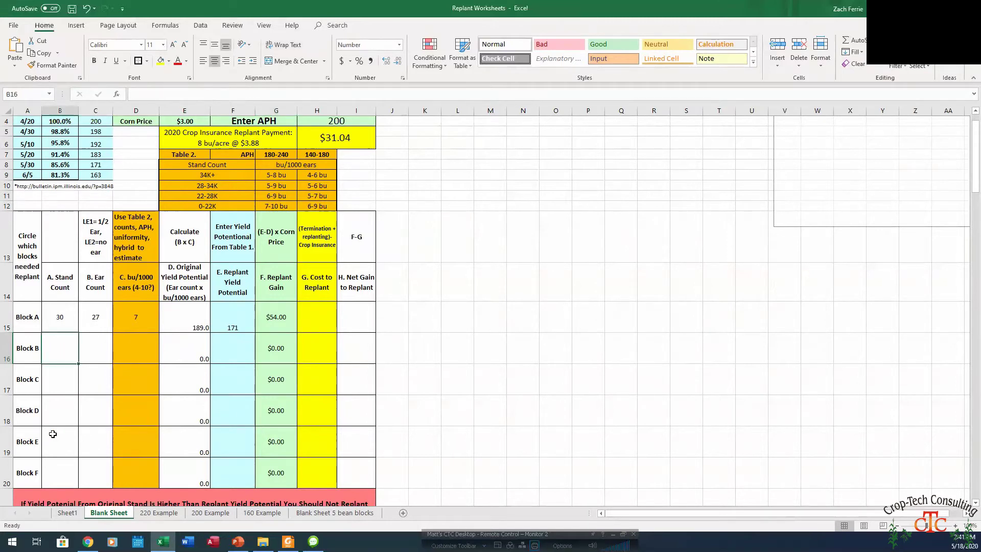
type("28")
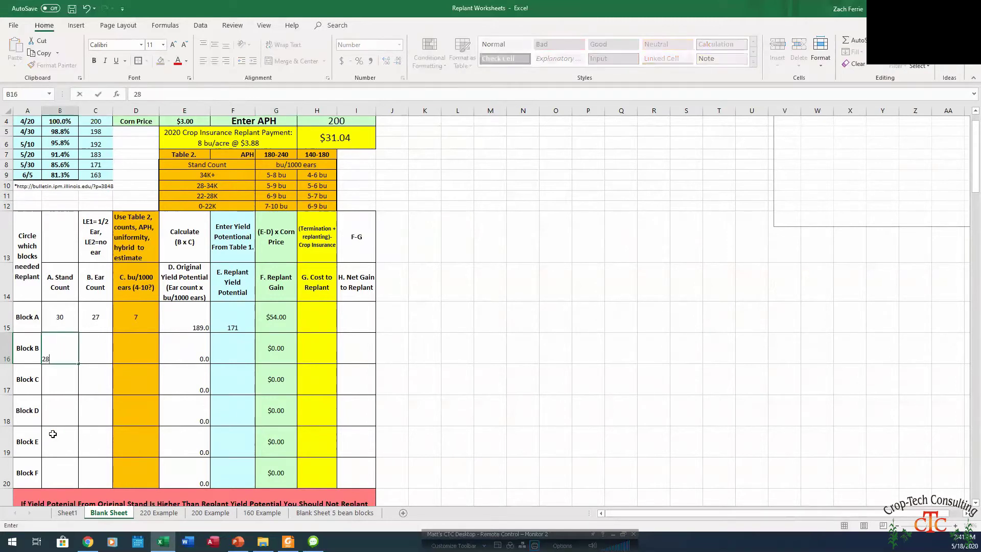
key("Tab")
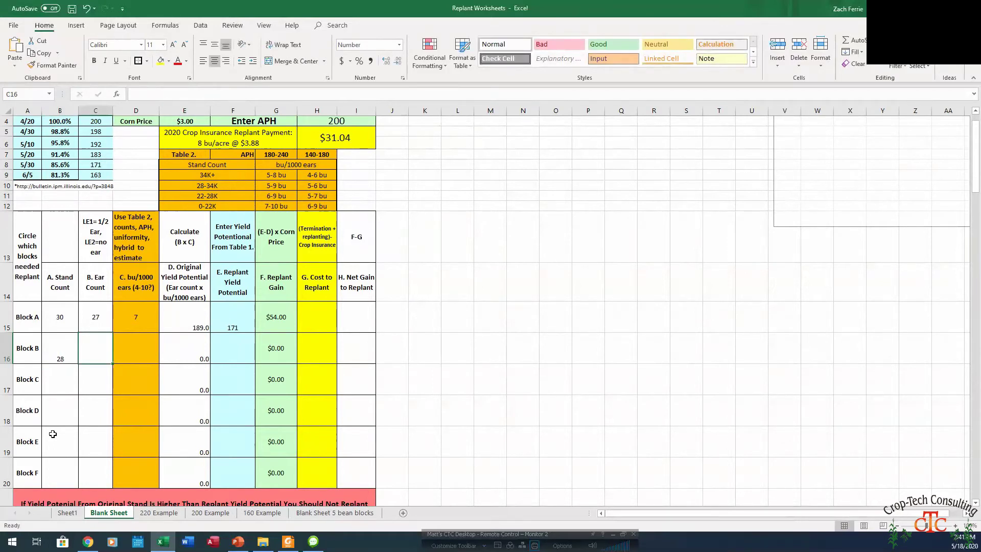
type("23")
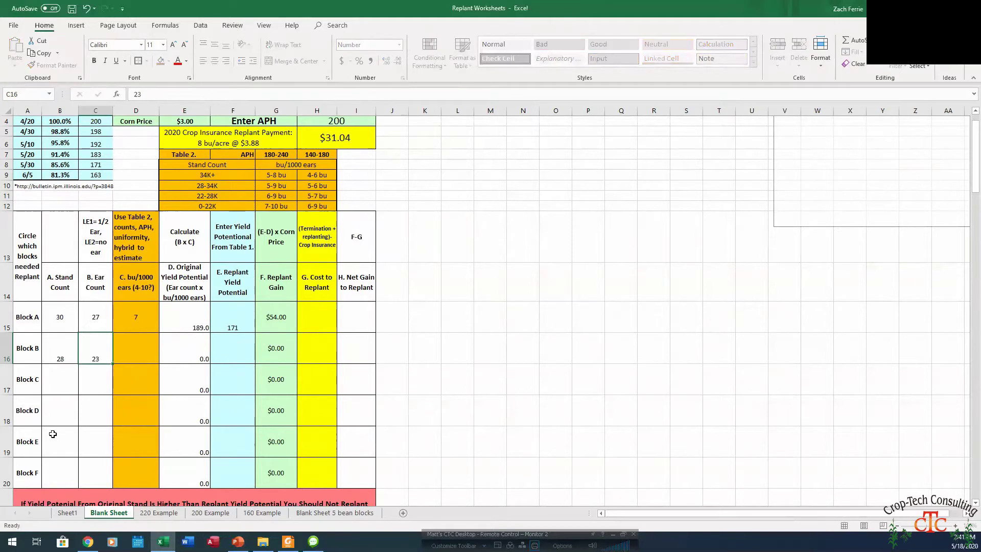
key("Tab")
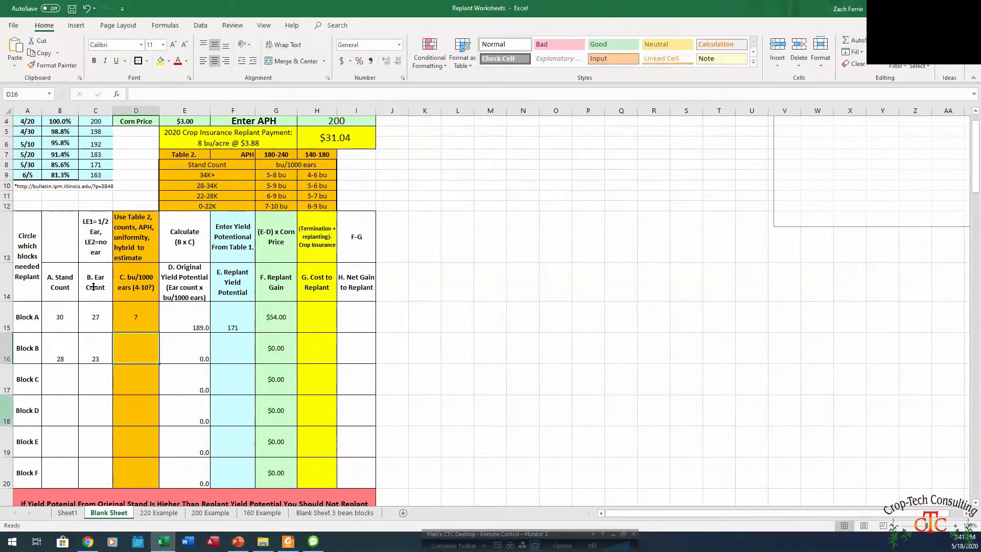
Look up the 22-28K stand range in Table 2 and enter 7 bu/1000 ears for Block B
left_click(220, 195)
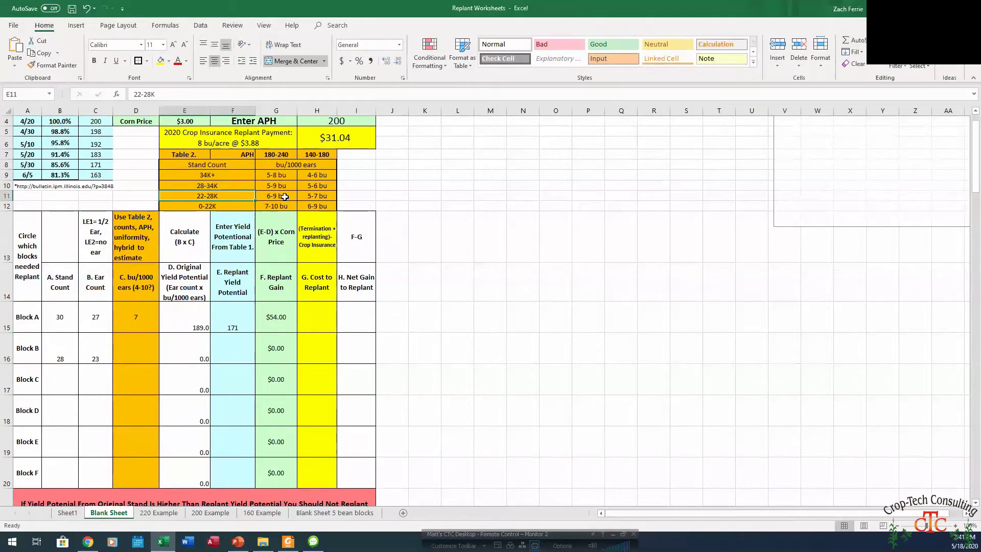
left_click(118, 352)
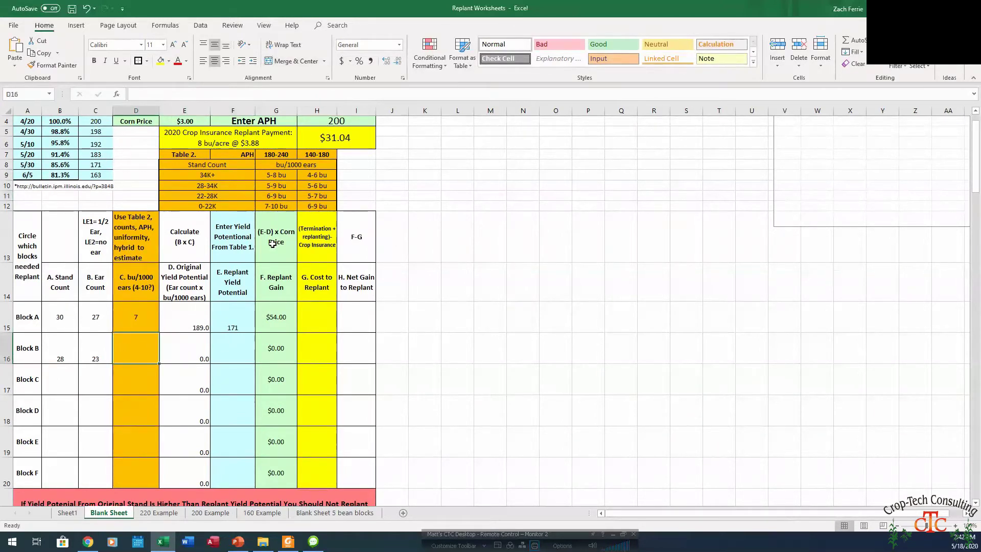
type("7")
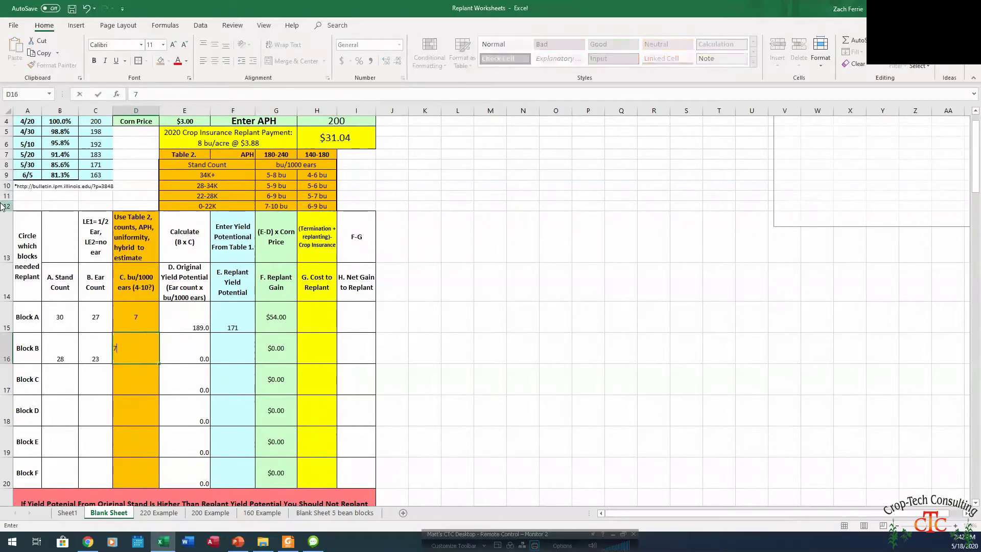
key("Tab")
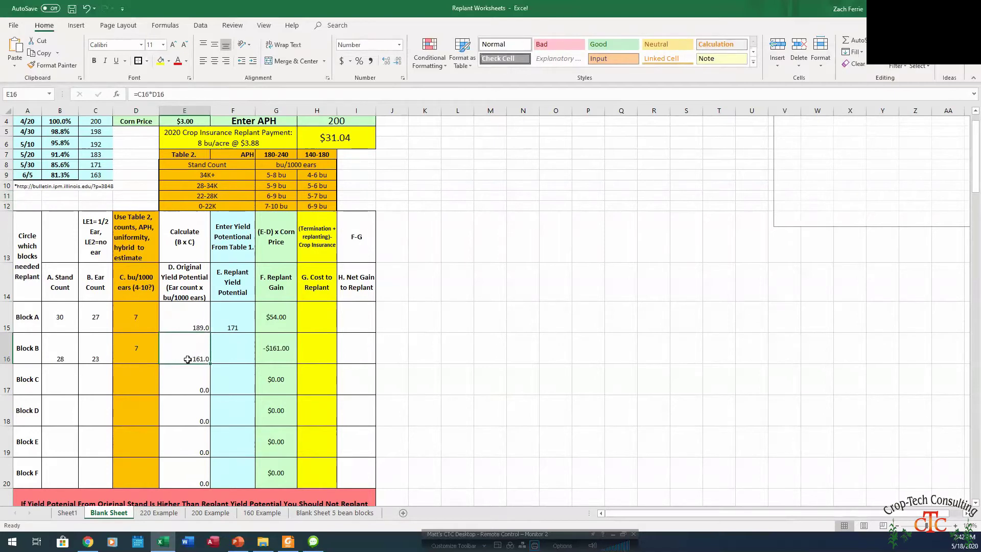
Enter 171 as Block B's replant yield potential
left_click(229, 351)
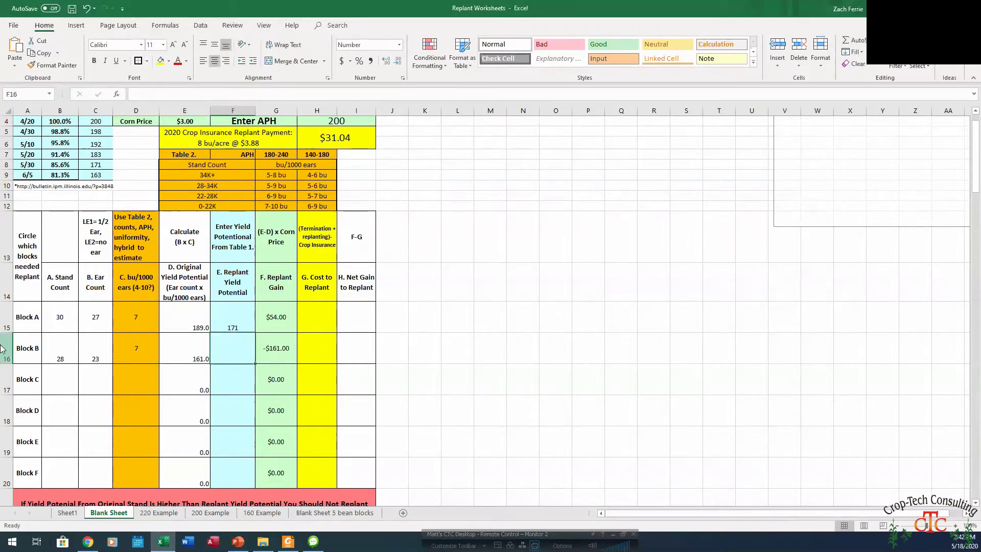
type("171")
key("Tab")
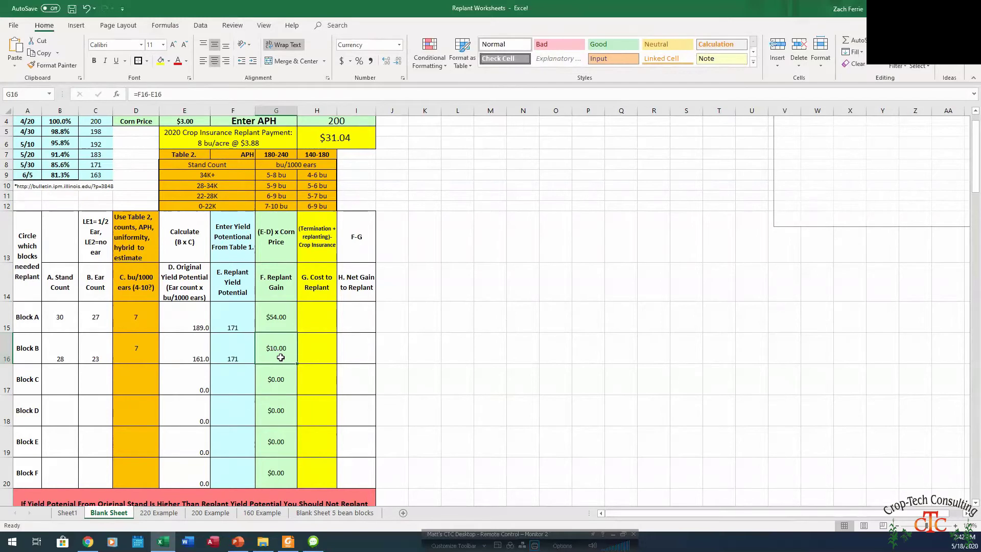
Replace Block B's replant gain formula with =30, accepting the suggested correction of the typed =$30
type("=")
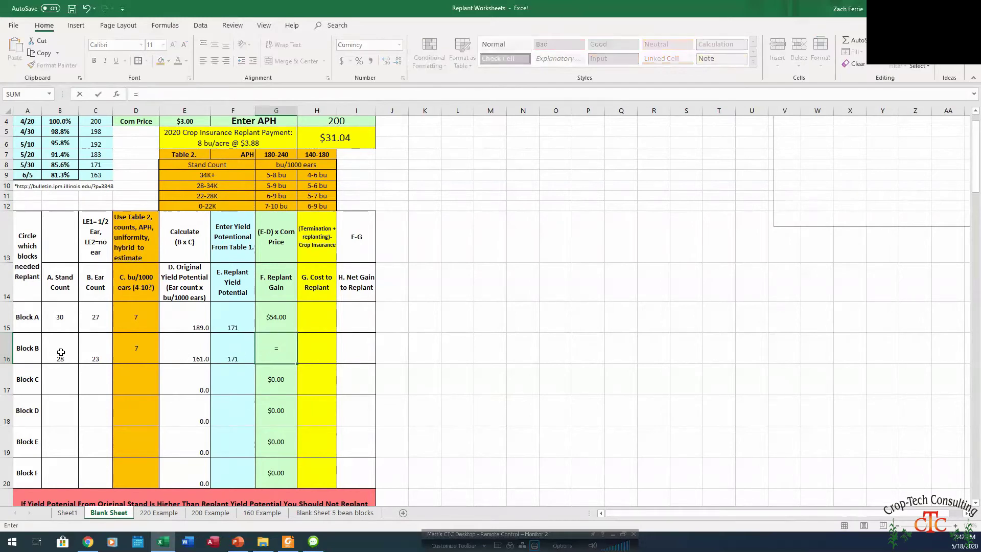
type("$30")
key("Return")
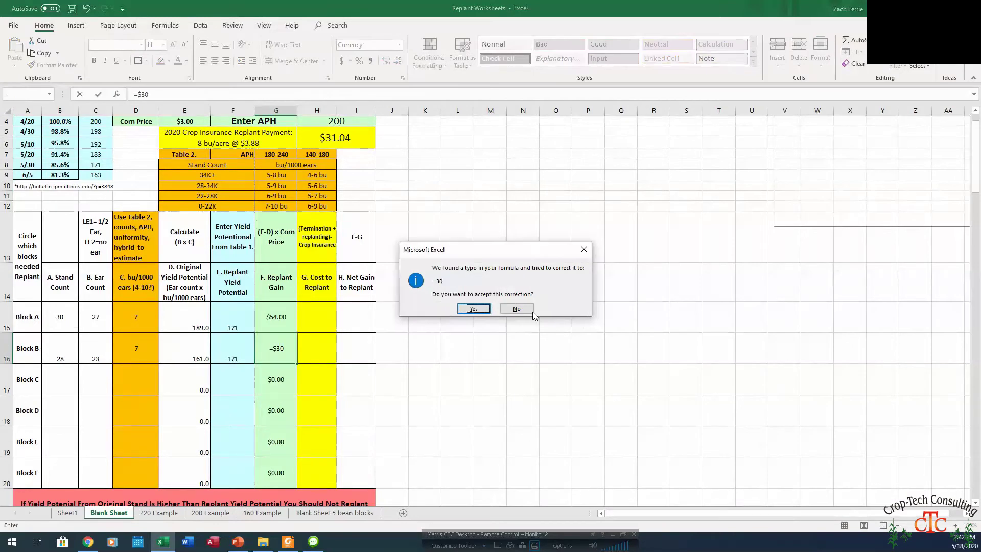
left_click(486, 310)
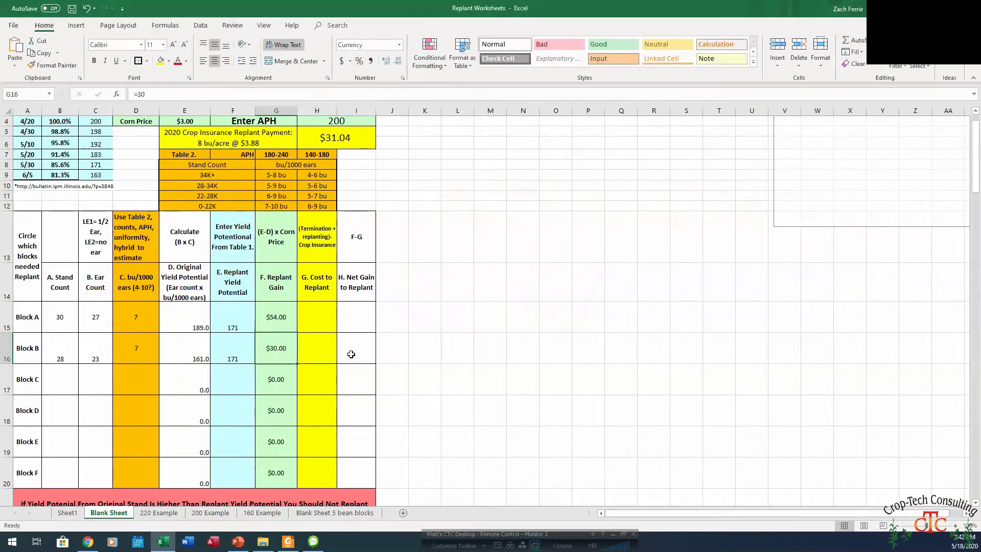
Set the termination cost to $14 and the replant cost to $20
scroll(343, 364, "up", 1)
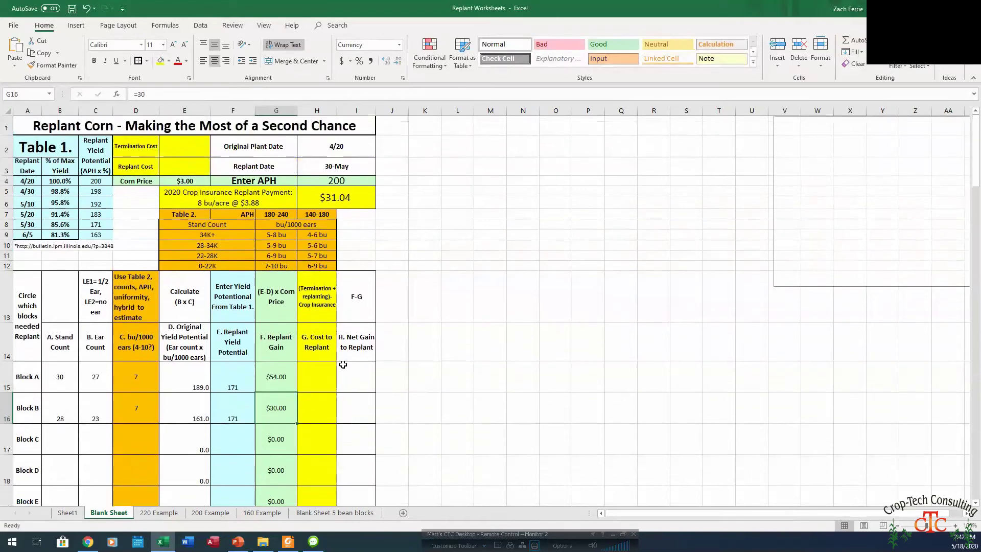
left_click(194, 151)
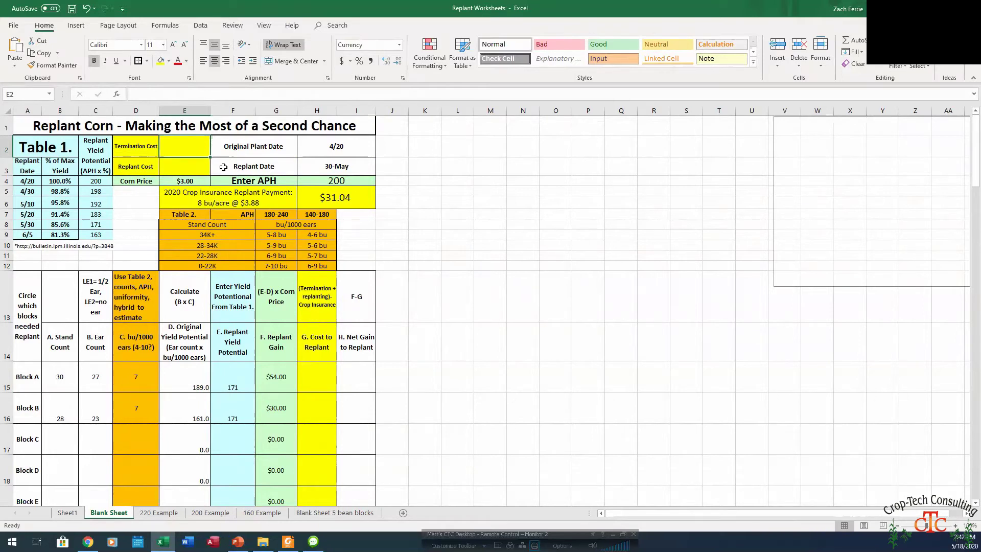
type("$14")
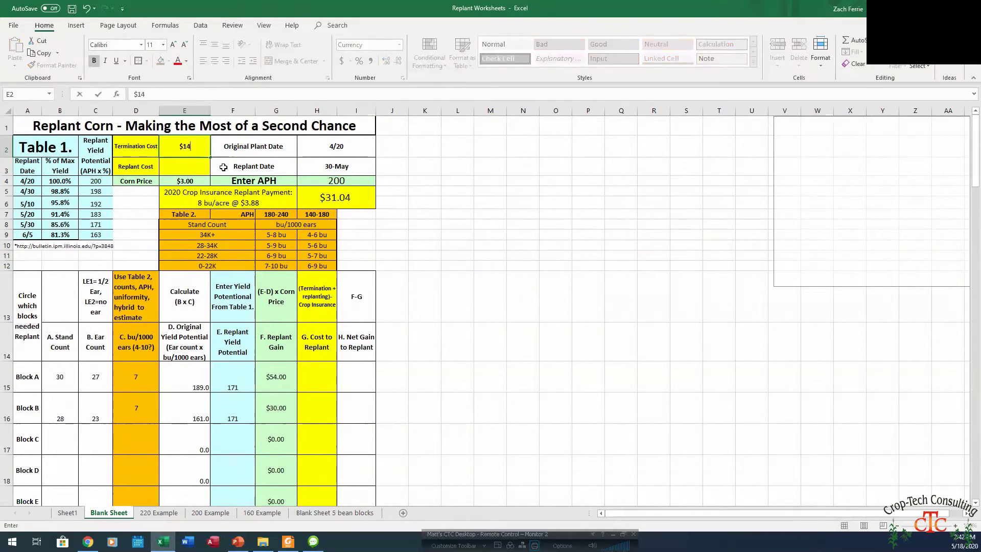
key("Return")
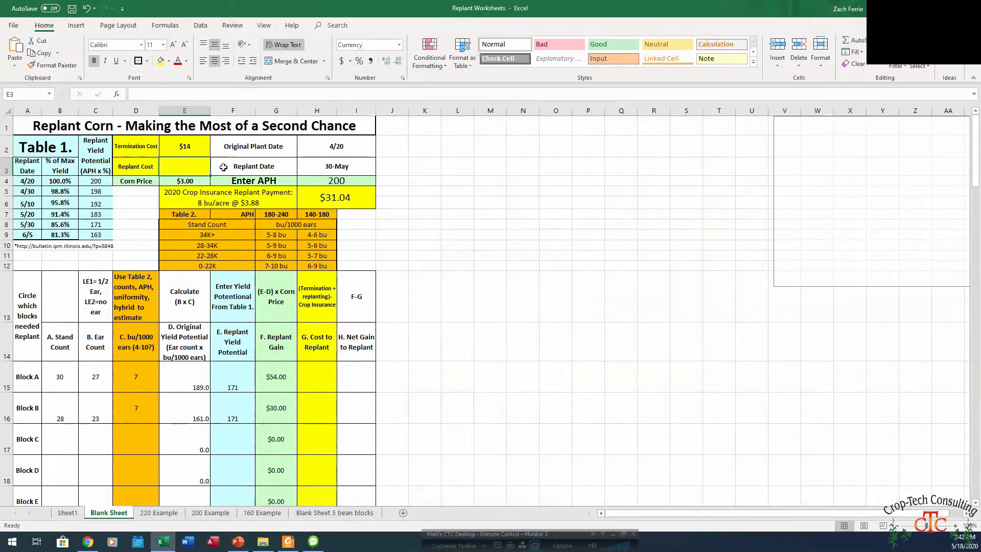
type("$20")
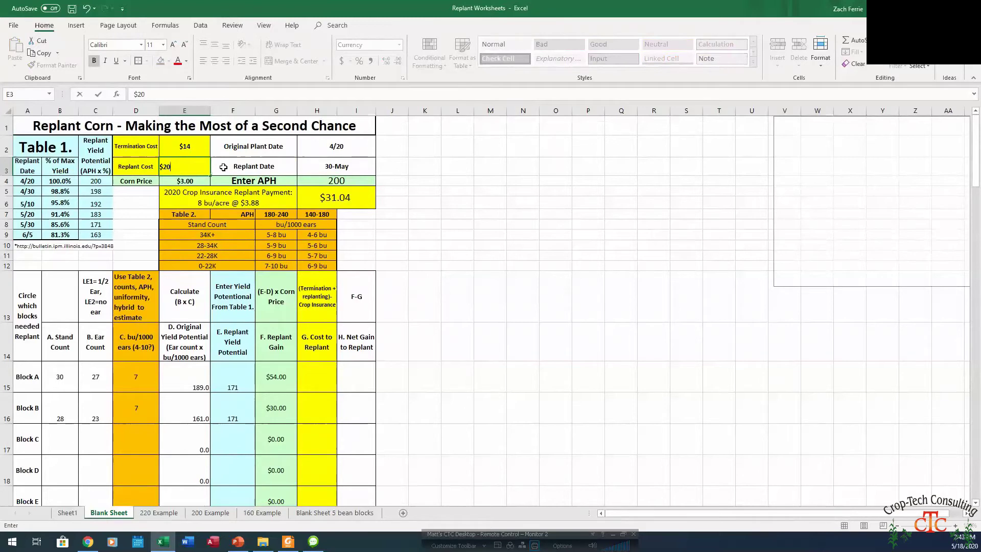
key("Return")
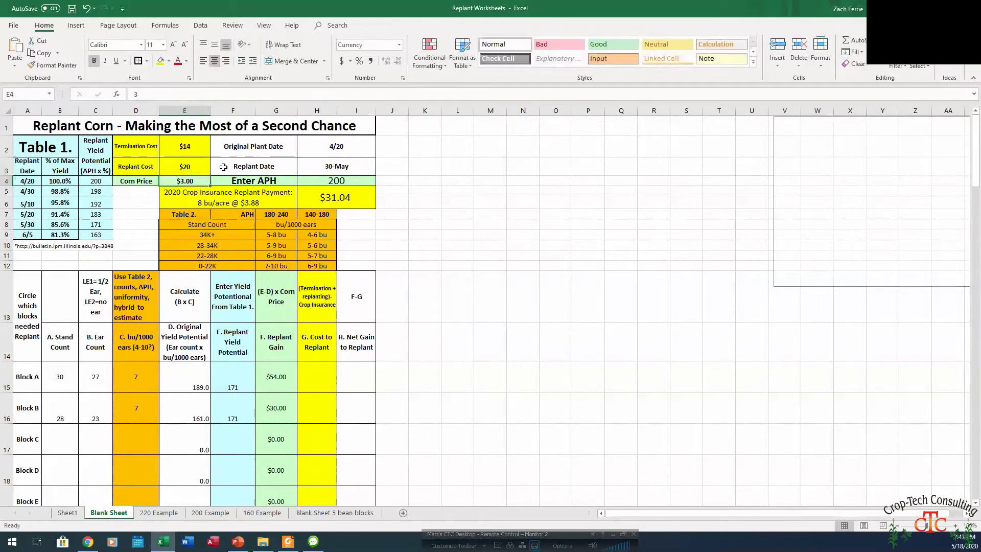
Check the termination and replant costs against the crop insurance payment, and enter 3.96 as Block B's cost to replant
left_click(188, 157)
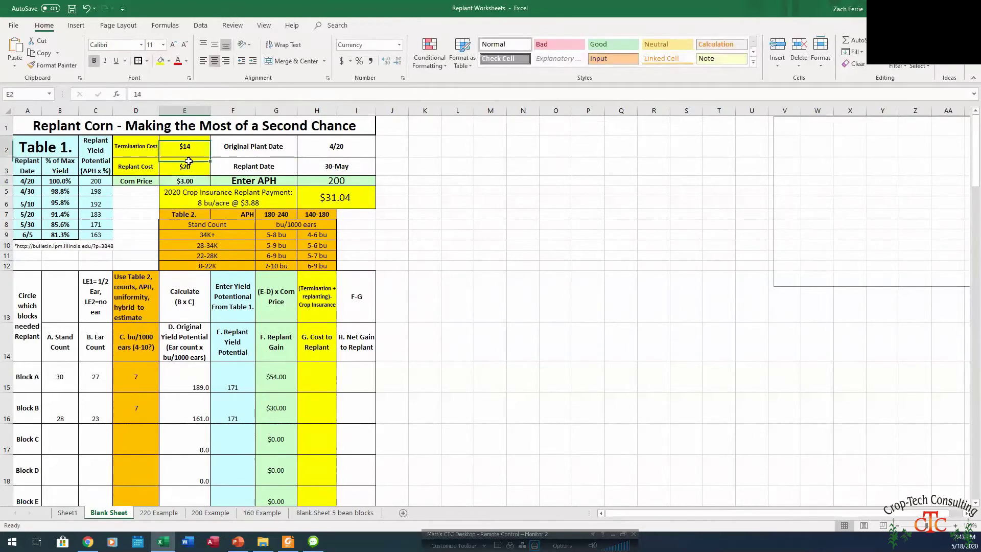
left_click_drag(189, 162, 200, 162)
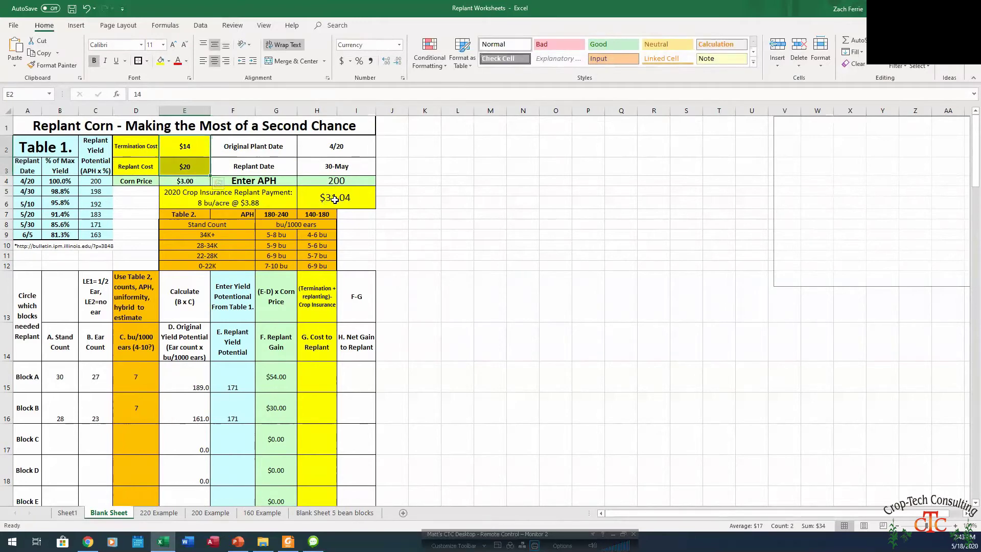
scroll(313, 197, "down", 1)
scroll(312, 196, "down", 1)
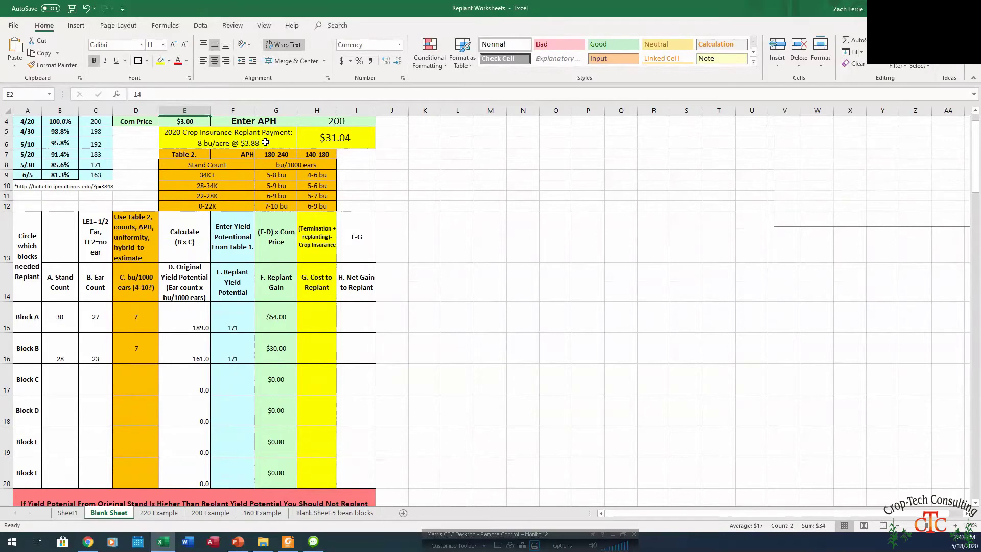
left_click(346, 140)
scroll(349, 199, "up", 1)
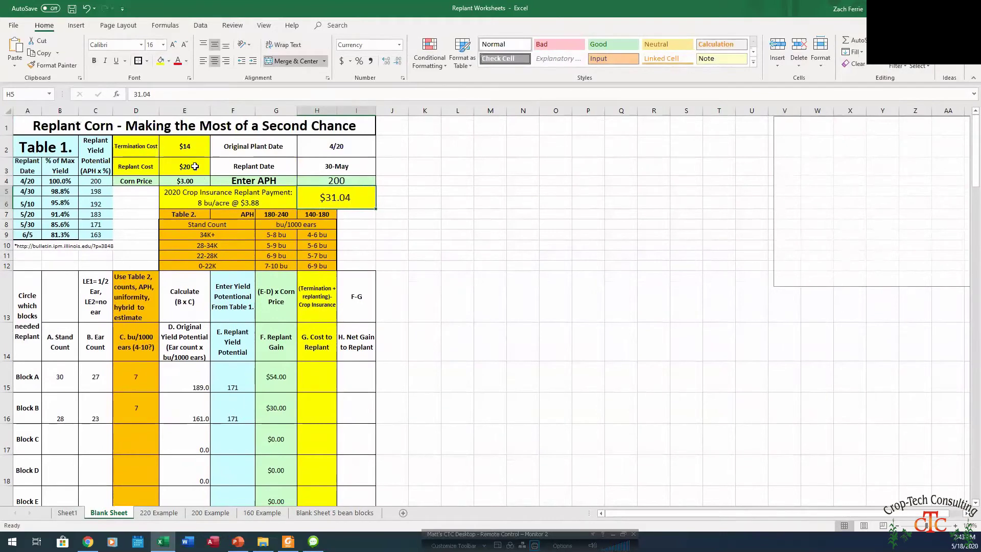
left_click(317, 412)
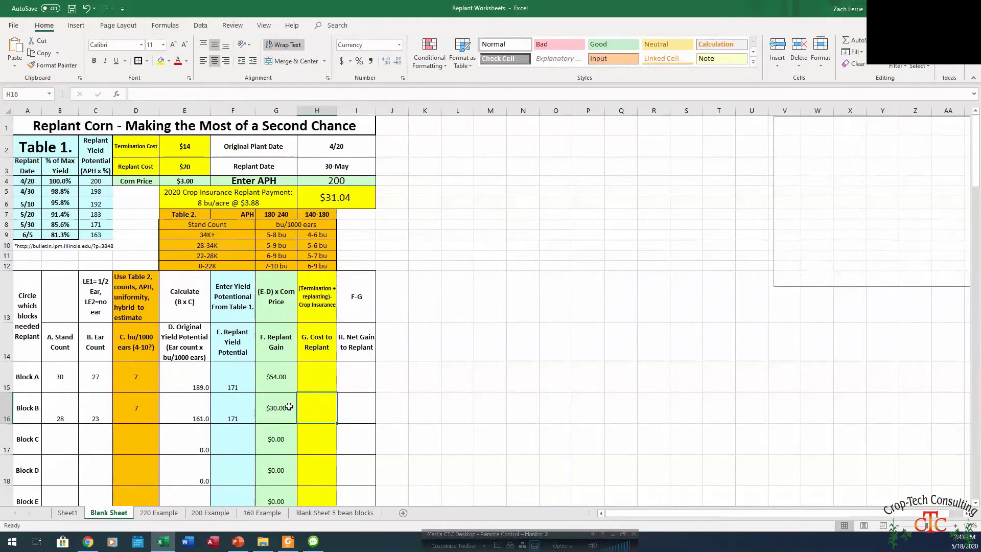
type("3.9")
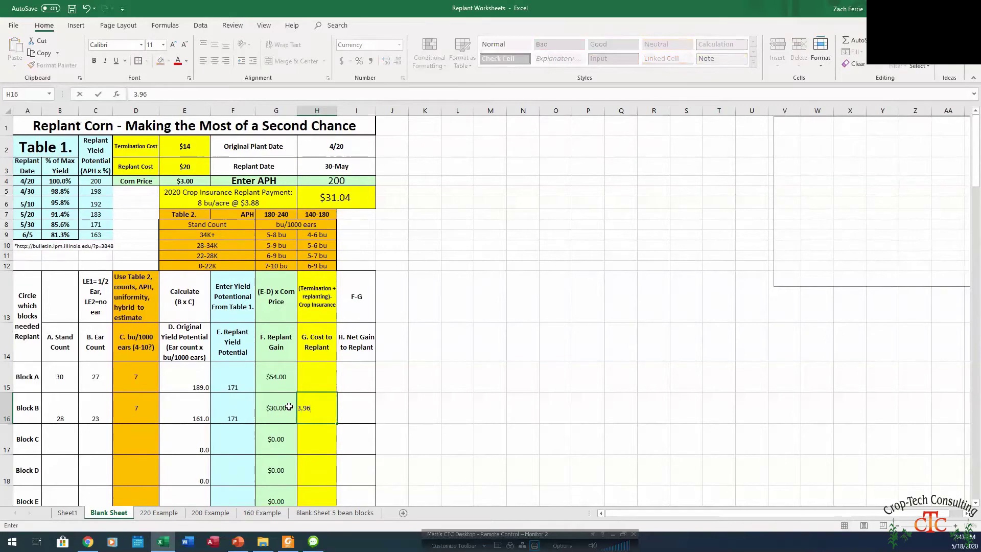
type("6")
key("Tab")
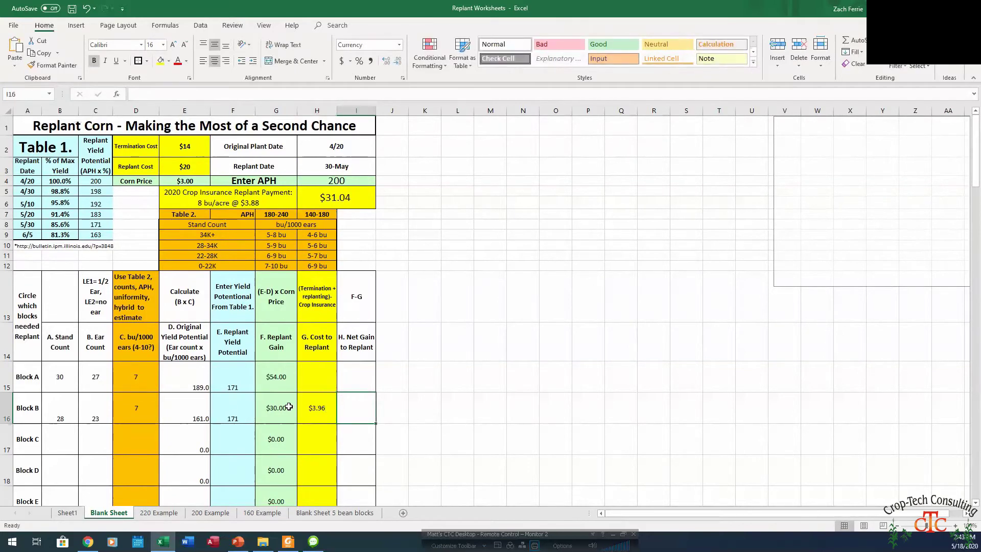
Calculate Block B's net gain to replant by subtracting its cost to replant from its replant gain with =G16-H16
type("=")
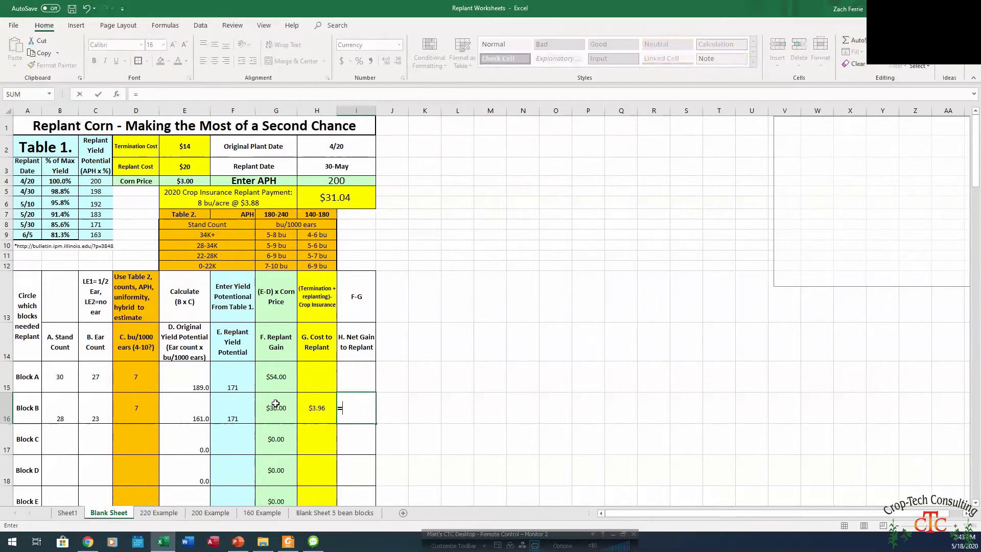
left_click(274, 404)
type("-")
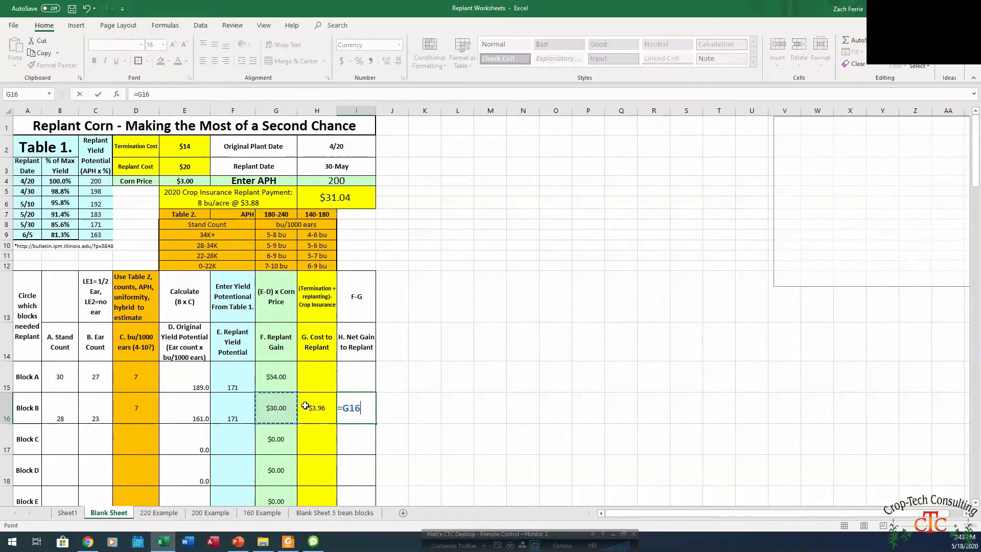
left_click(316, 407)
key("Return")
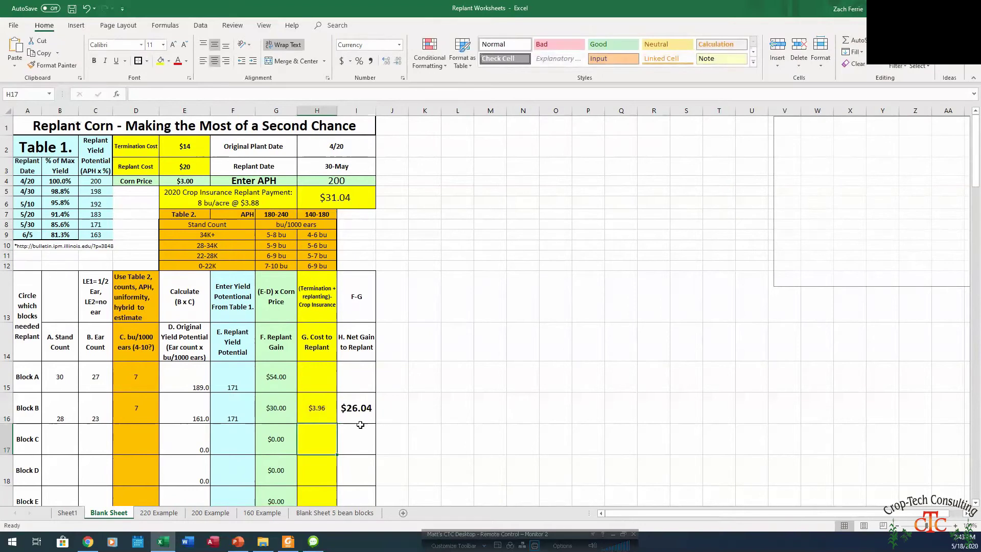
left_click(361, 414)
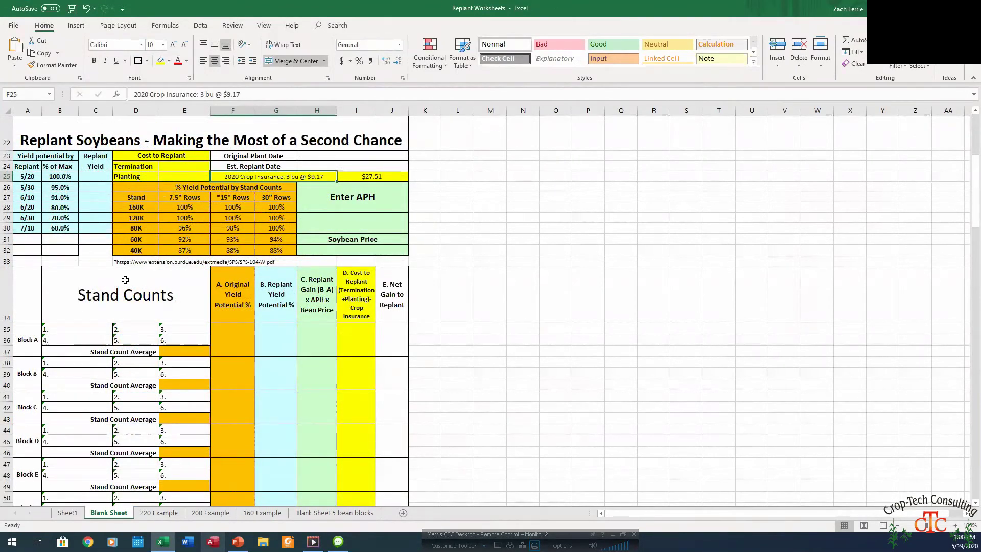
Review the soybean worksheet's stand count section and enter 80 as Block A's stand count average
left_click(90, 300)
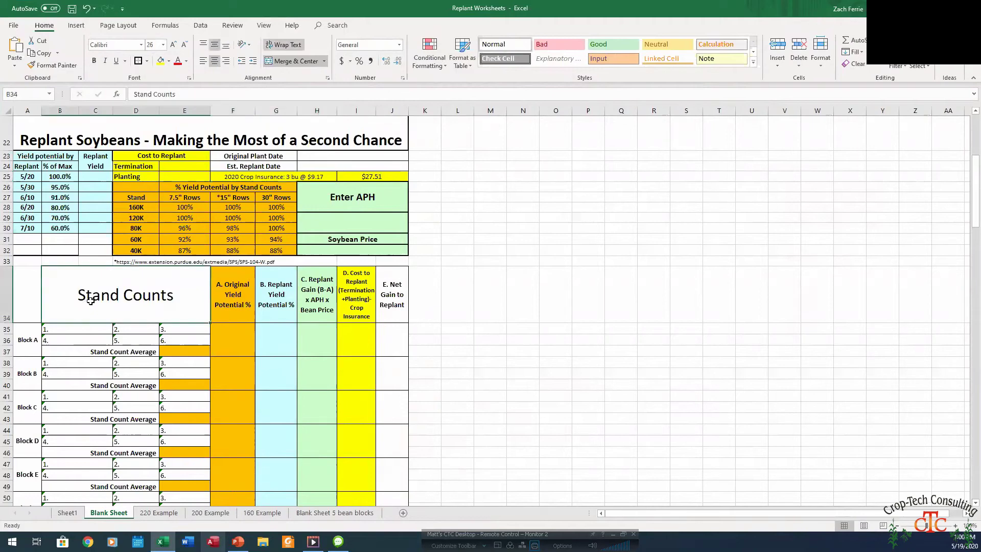
scroll(90, 302, "down", 1)
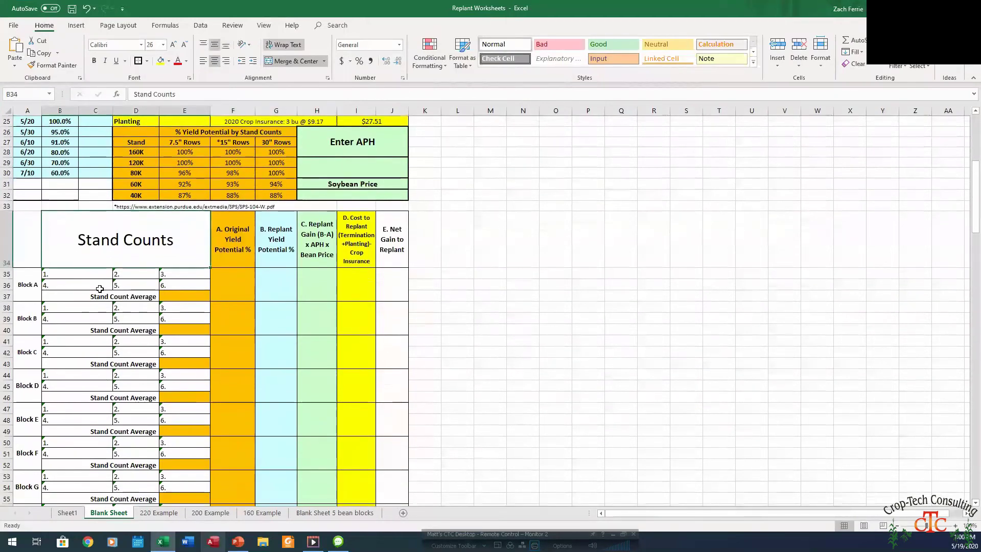
scroll(132, 275, "up", 1)
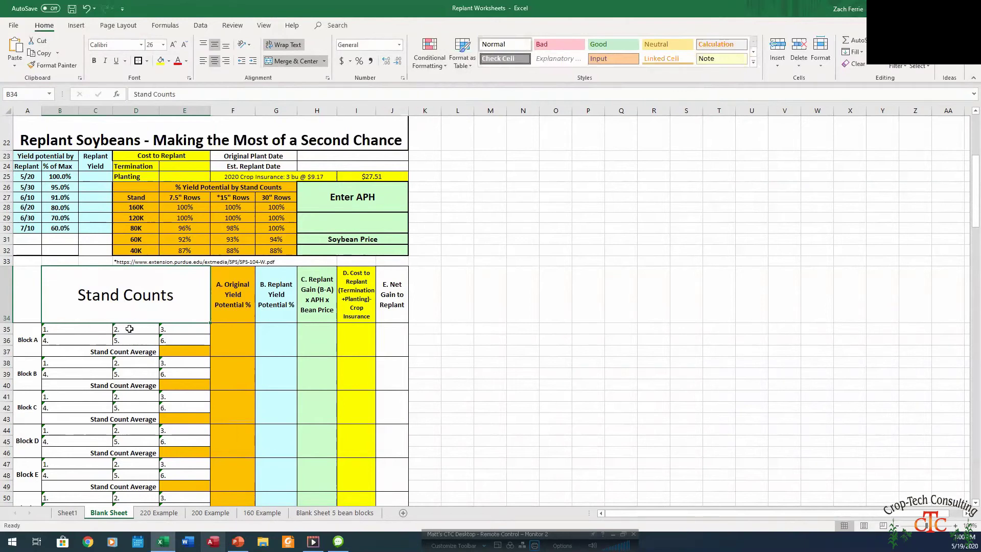
left_click(109, 330)
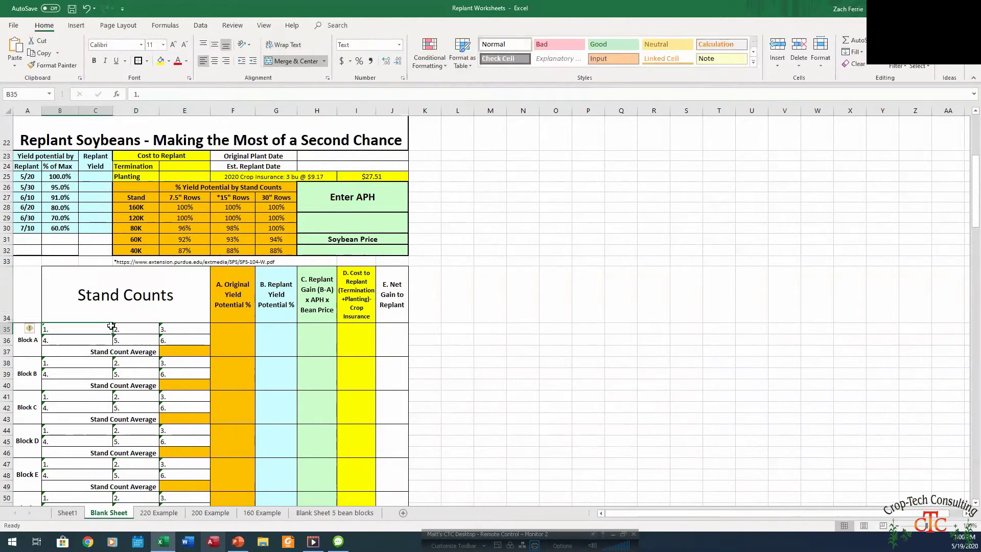
double_click(94, 328)
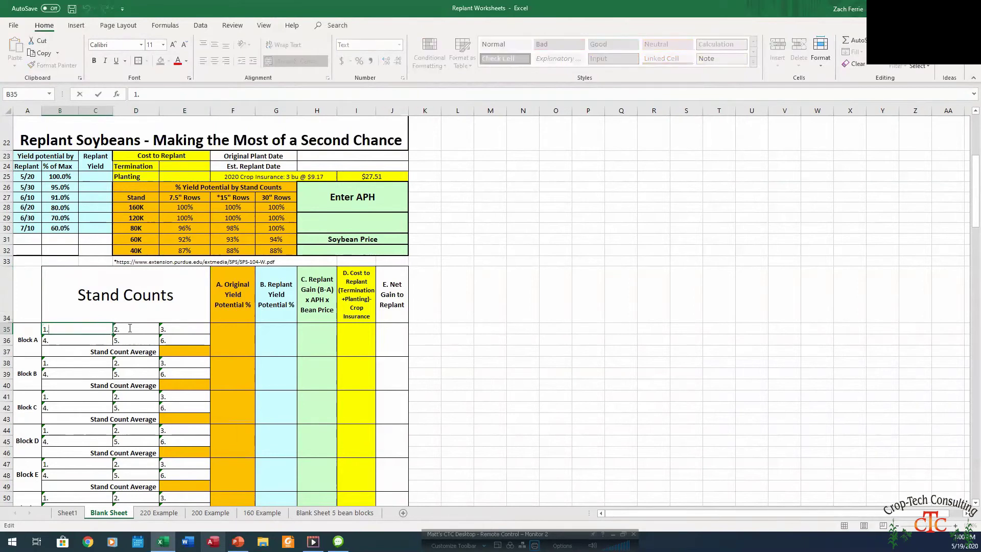
left_click(177, 350)
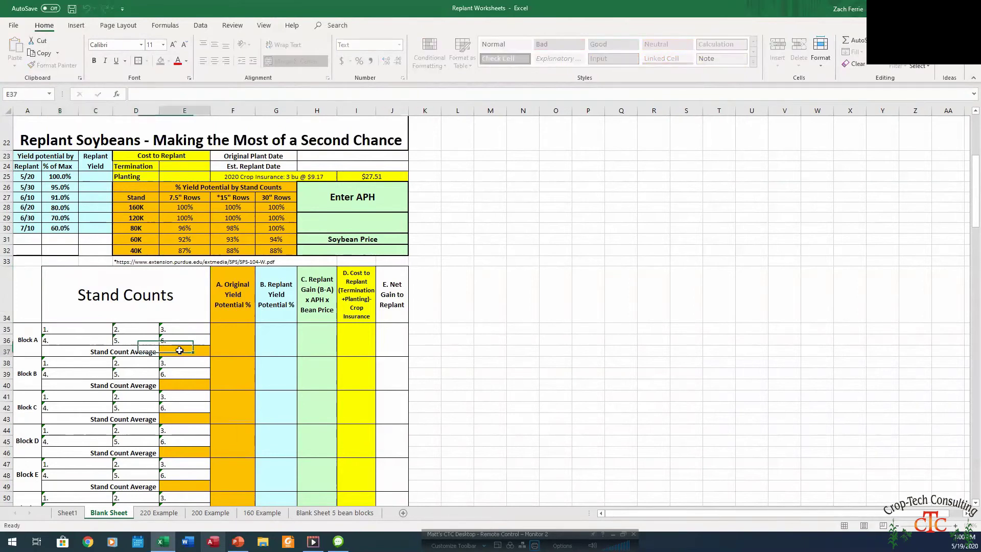
type("80")
Enter 98% as Block A's original yield potential in the soybean worksheet
left_click(216, 350)
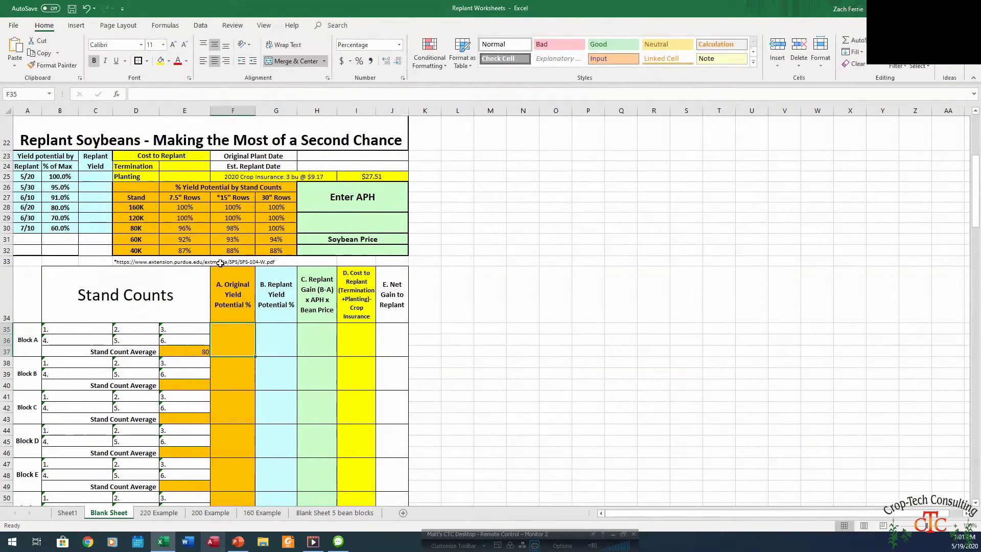
type("98")
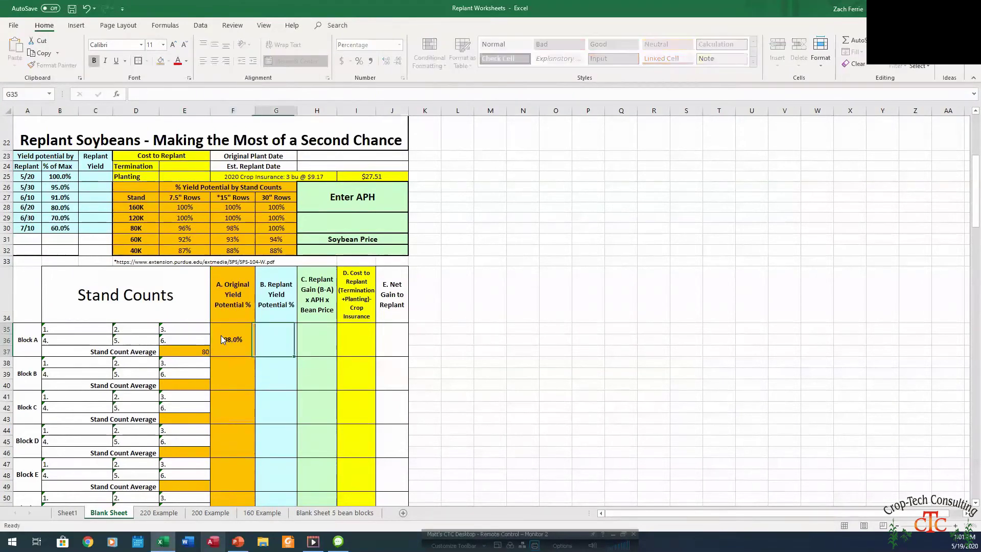
key("Tab")
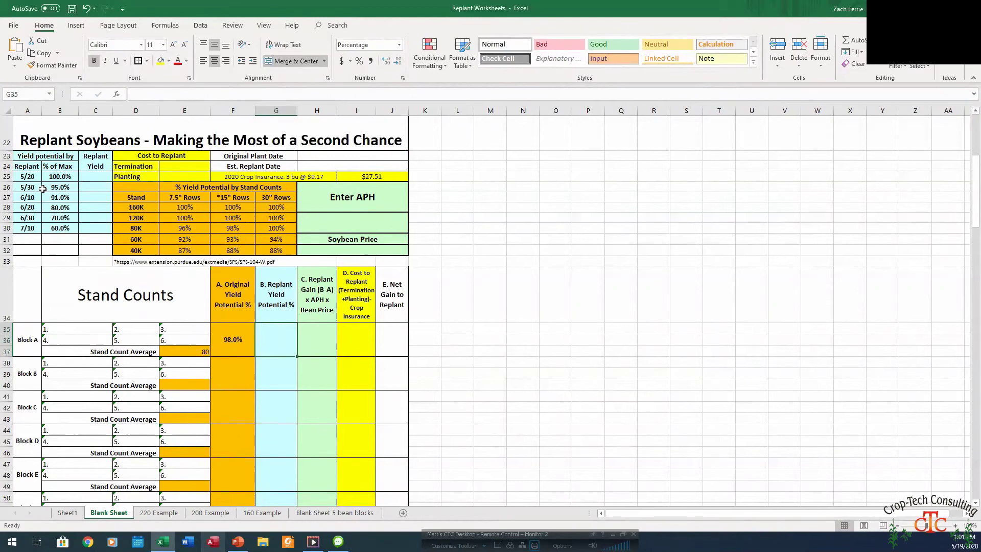
Enter 4/20 as the original plant date and 5/30 as the estimated replant date in the soybean worksheet
left_click(327, 154)
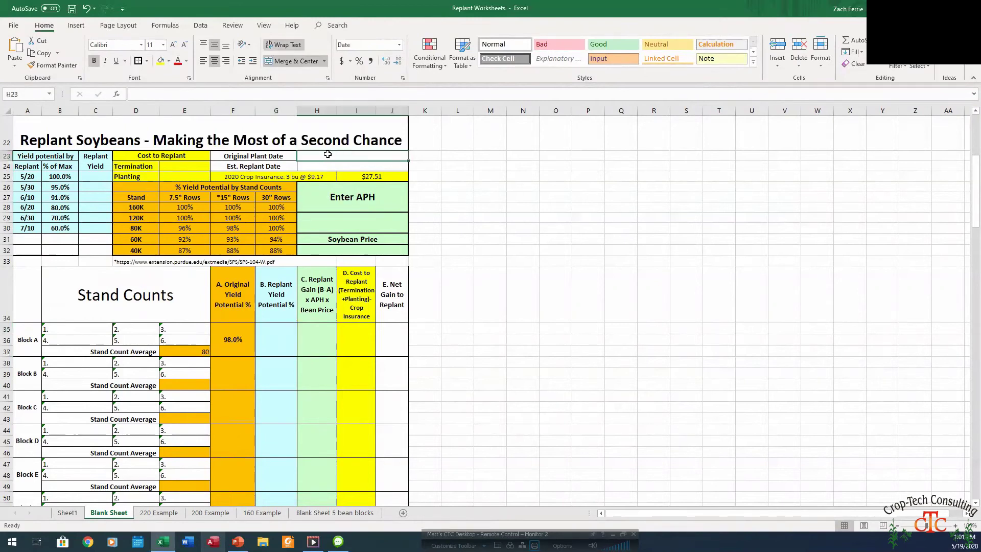
type("4/20")
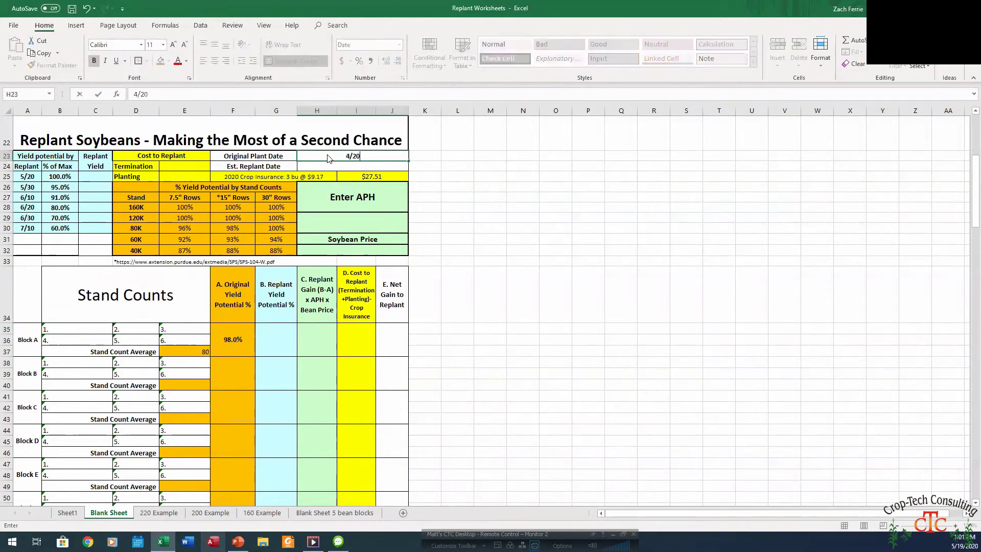
key("Return")
type("5/30")
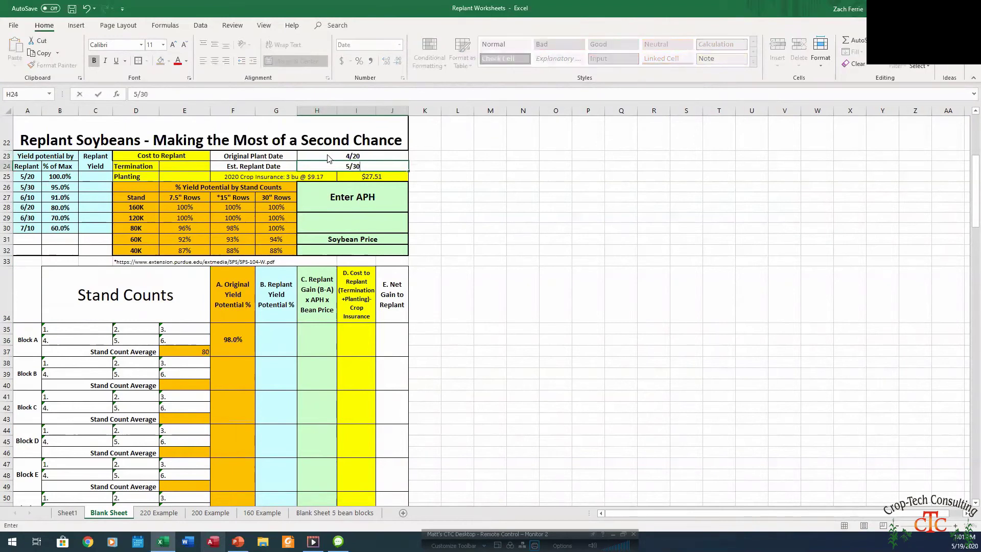
key("Return")
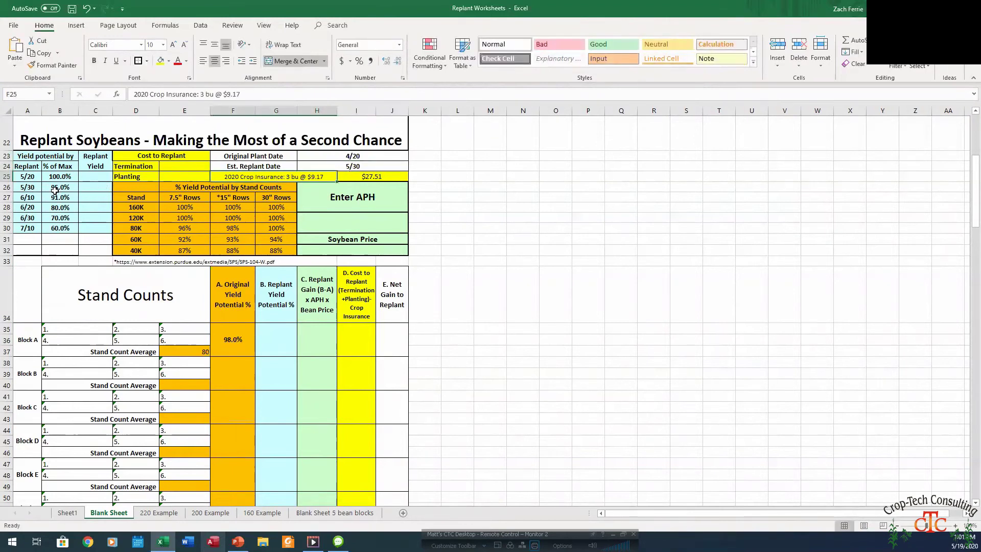
Enter 95% as Block A's replant yield potential and check it against the 5/30 row of the replant date table
left_click(260, 329)
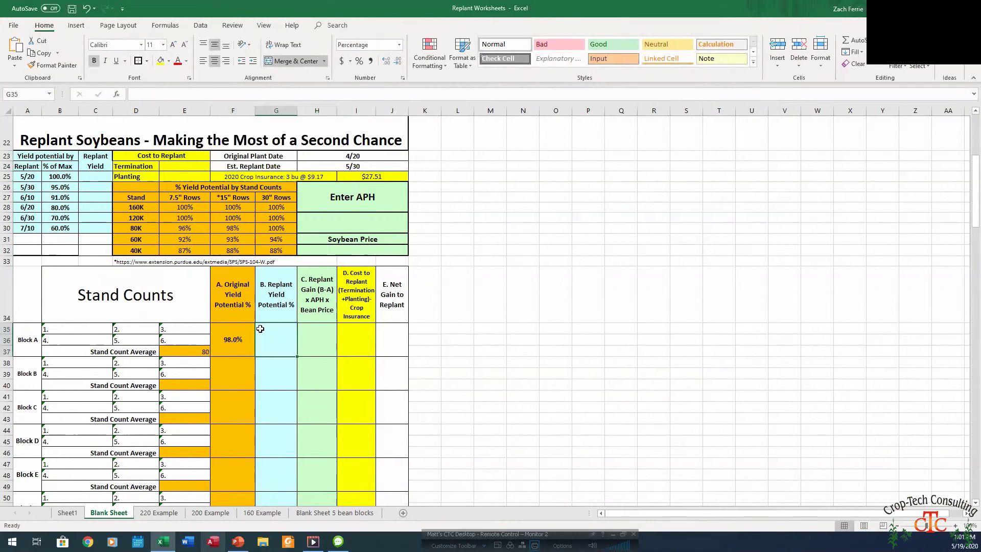
type("95")
key("Return")
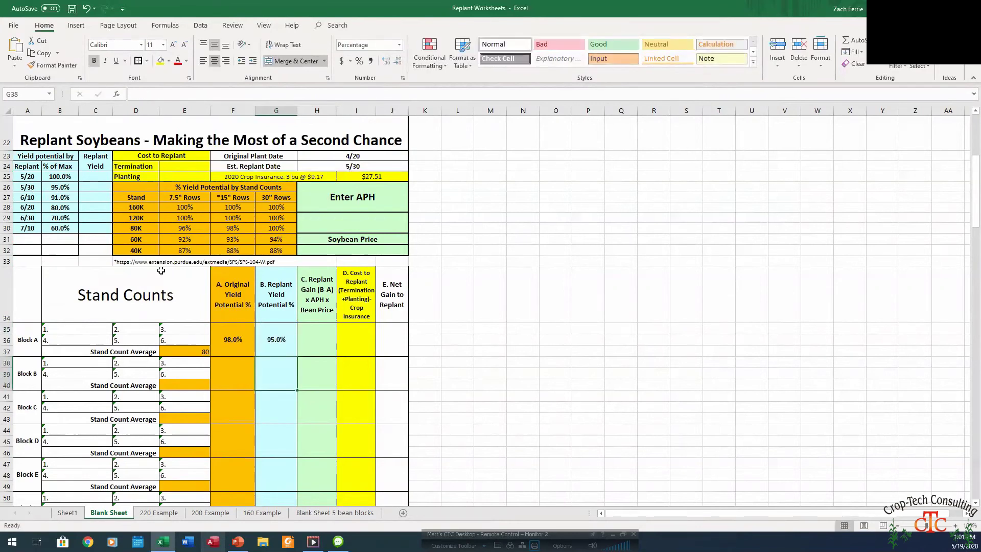
left_click(57, 188)
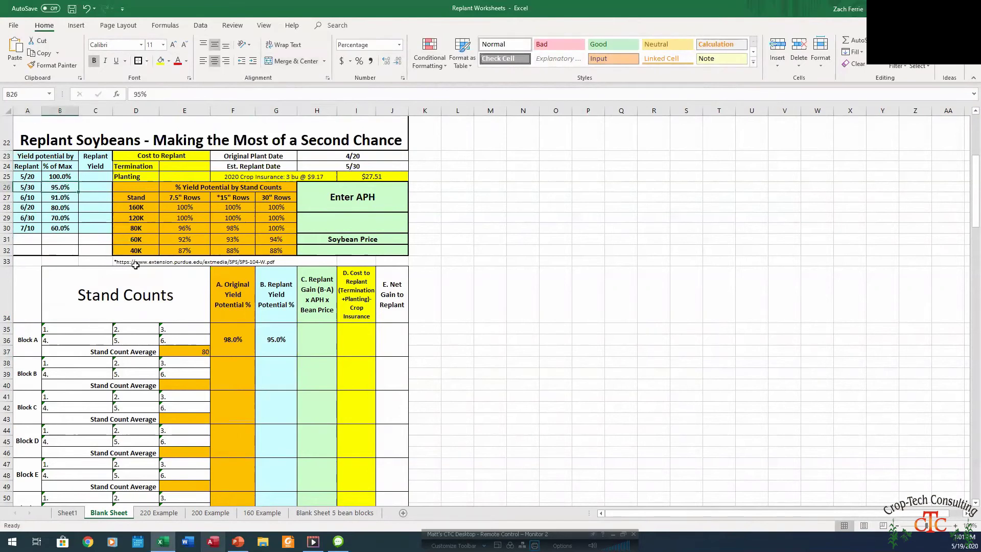
left_click(32, 186)
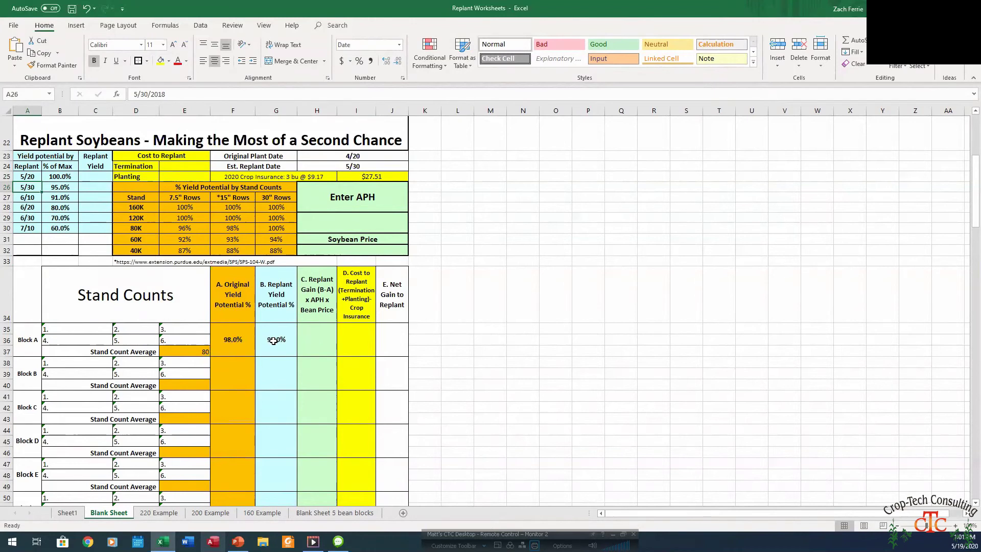
Enter 50 as Block B's stand count average in the soybean worksheet
left_click(198, 383)
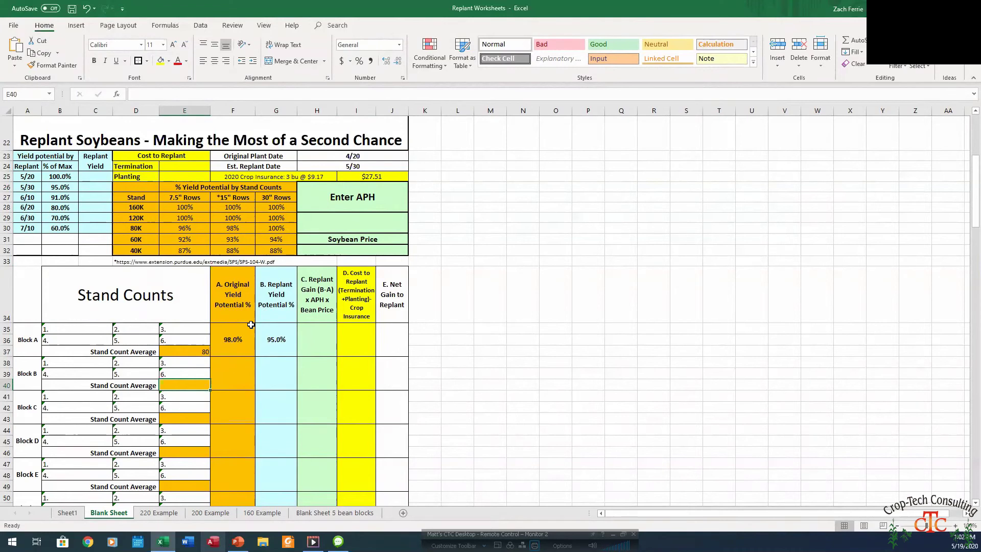
type("50")
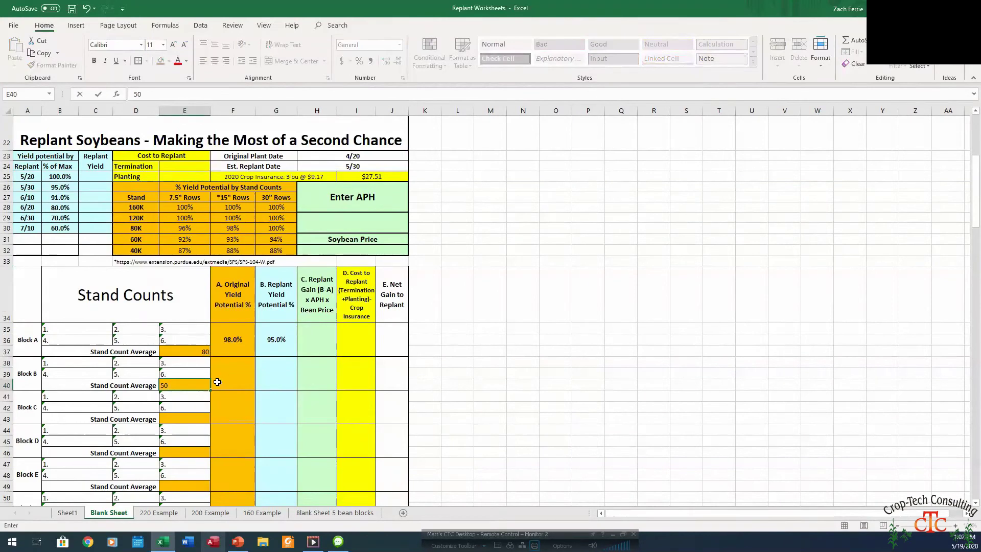
key("Tab")
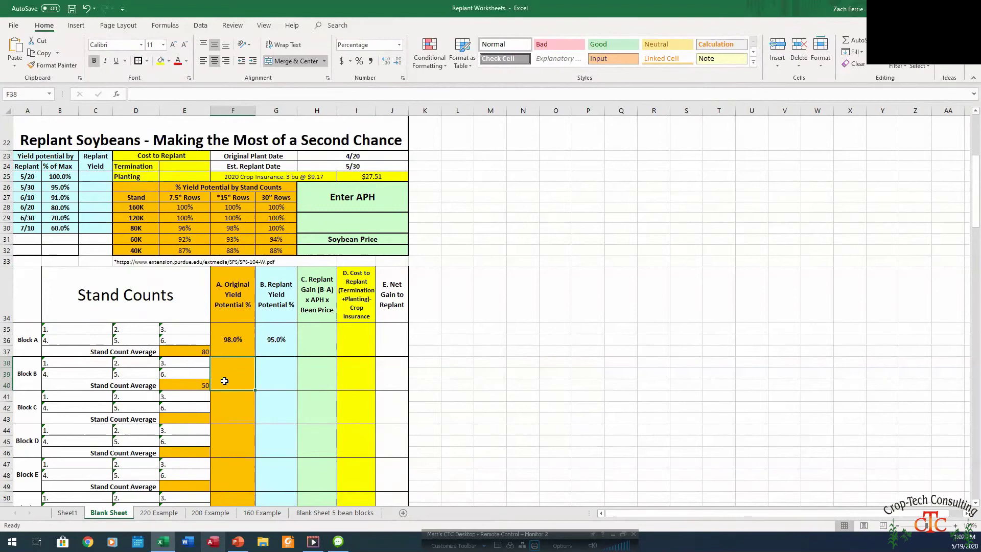
Enter Block B's original yield potential as 91% and its replant yield potential as 95%
type("91.0%")
key("Tab")
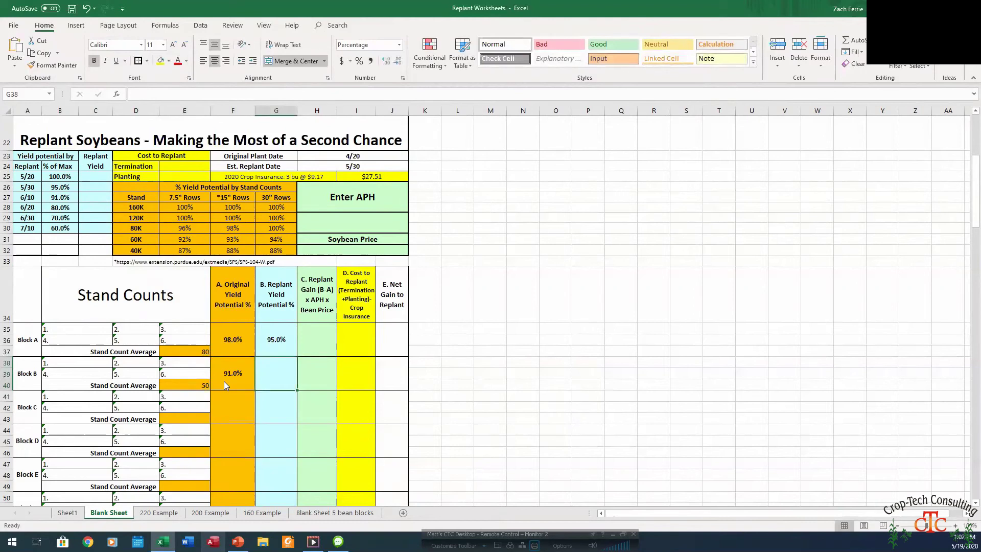
type("95%")
key("Tab")
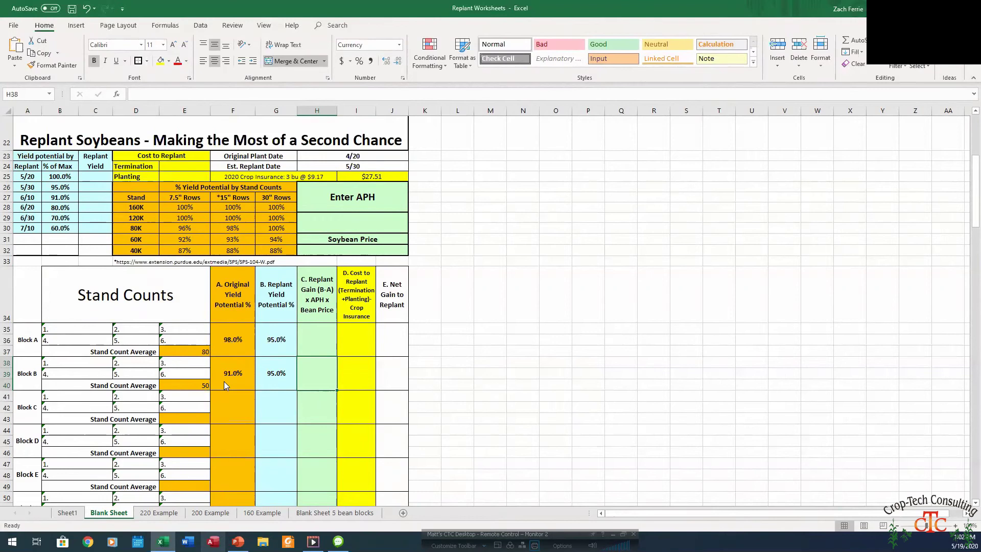
Set the soybean APH to 60 and the soybean price to $8.00
left_click(326, 217)
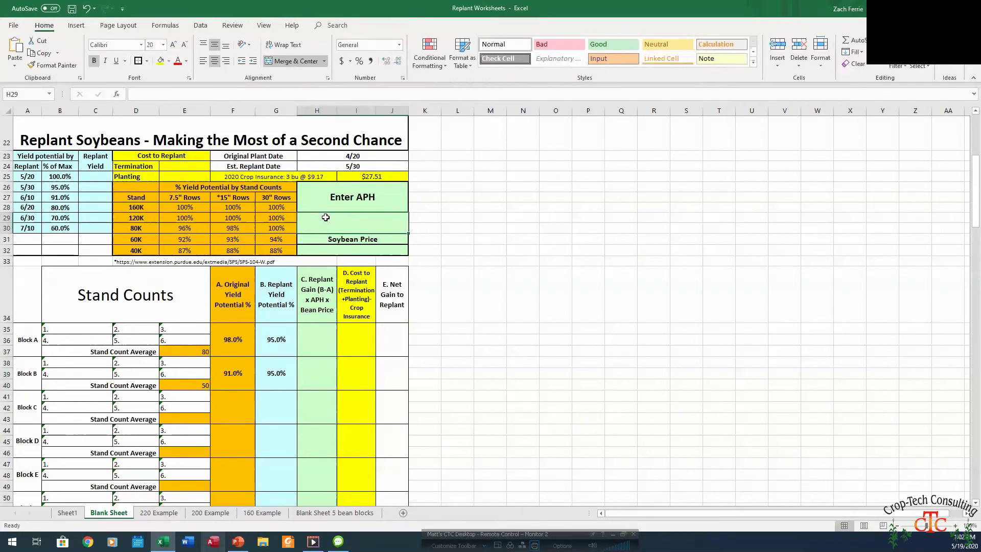
type("60")
key("Return")
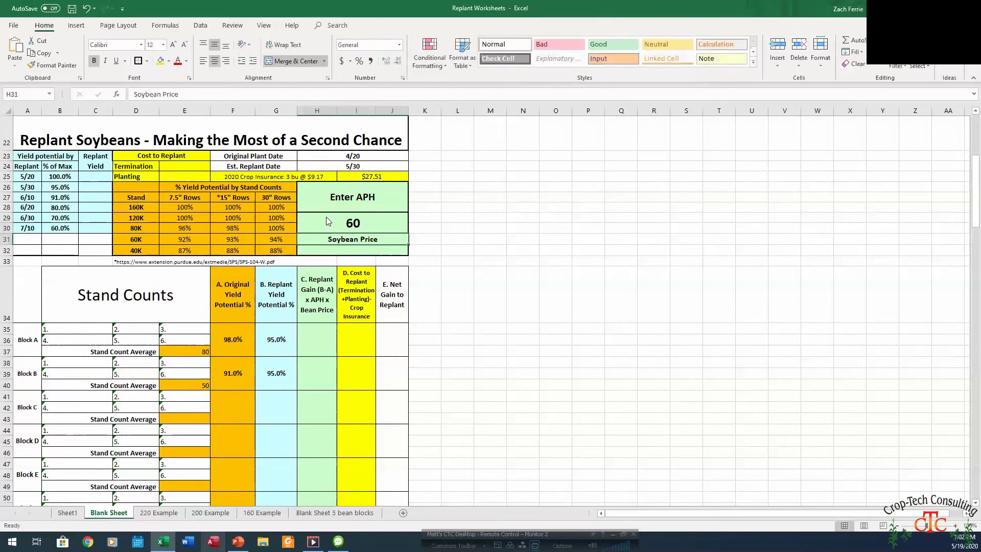
key("Return")
type("8")
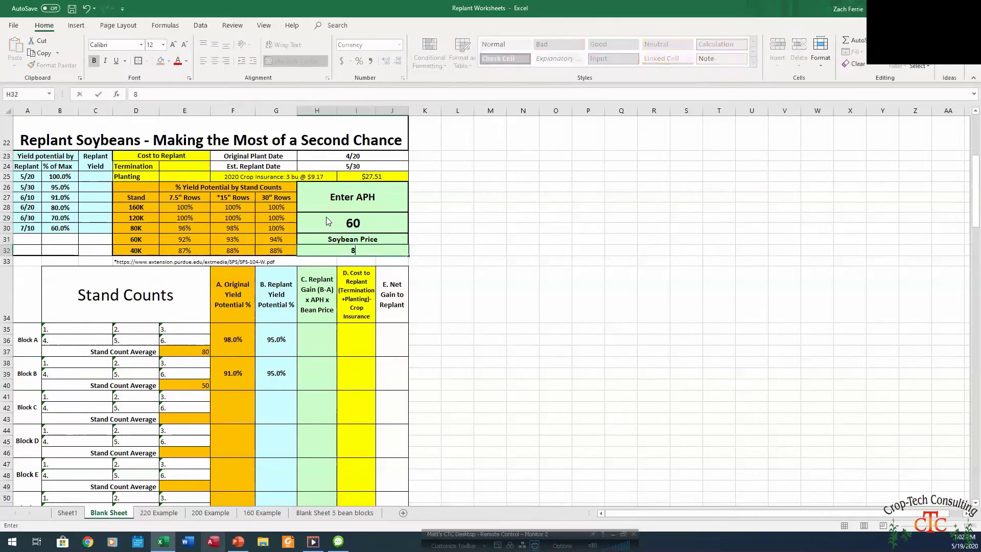
key("Return")
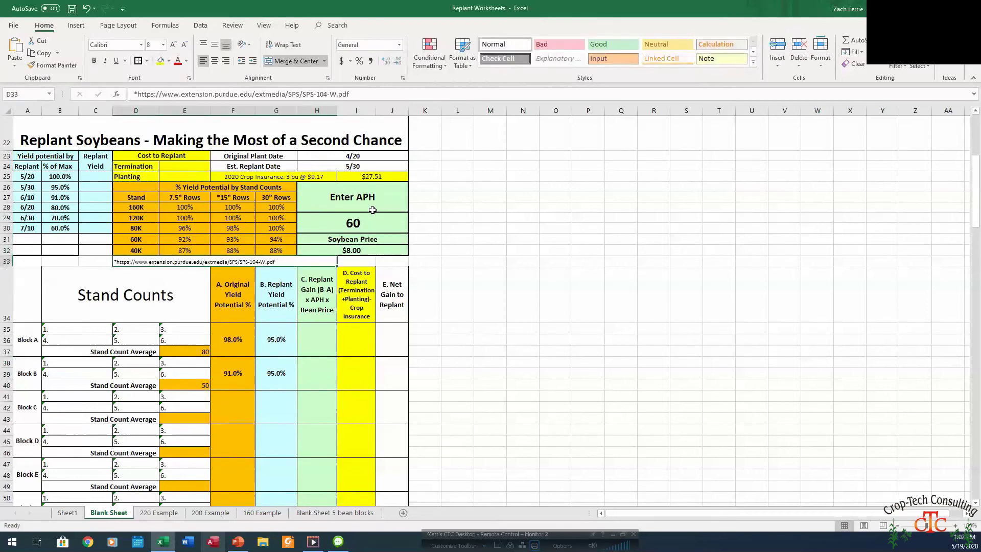
Enter 19.20 as Block B's replant gain in the soybean worksheet
left_click(317, 379)
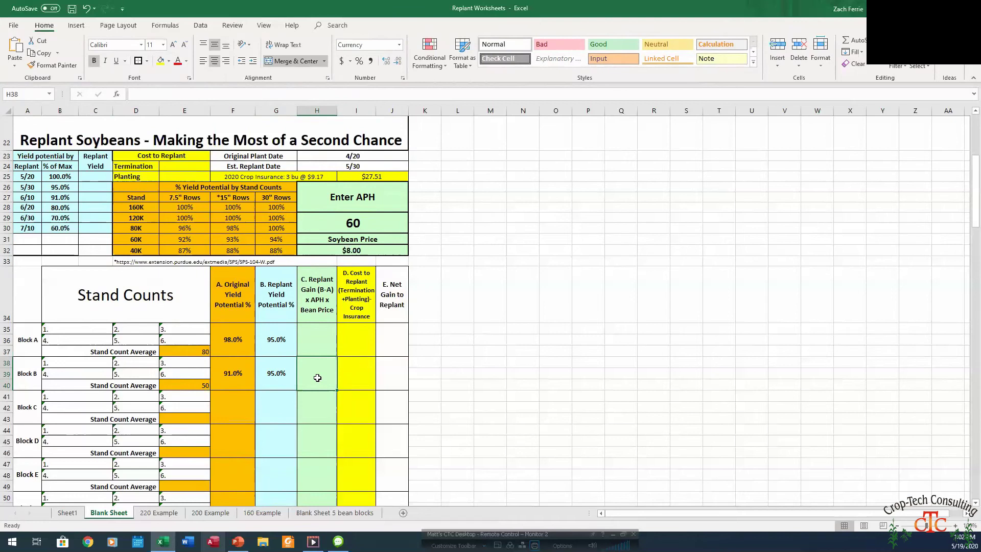
type("19.20")
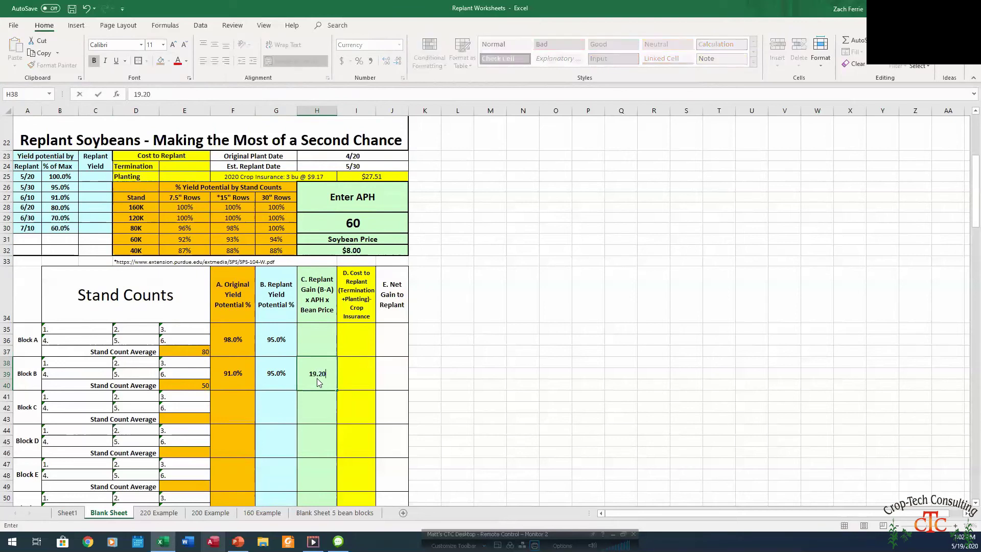
key("Tab")
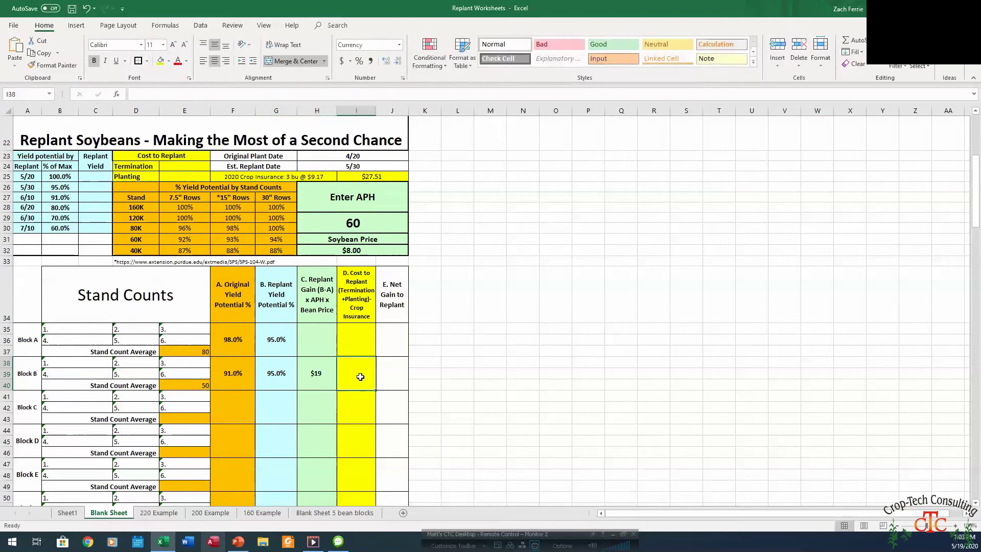
Set the soybean replant costs to $14 for termination and $20 for planting
left_click(174, 165)
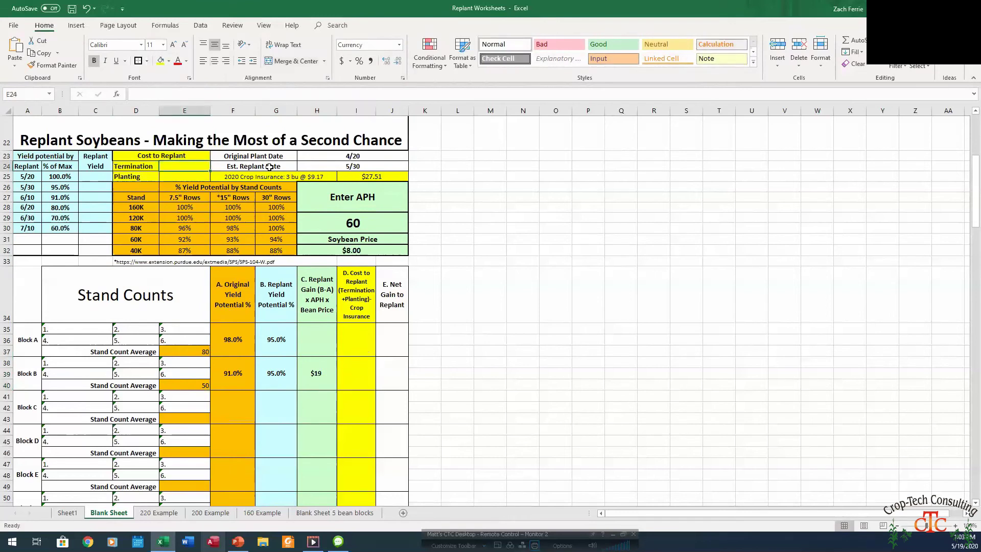
type("14")
key("Return")
type("20")
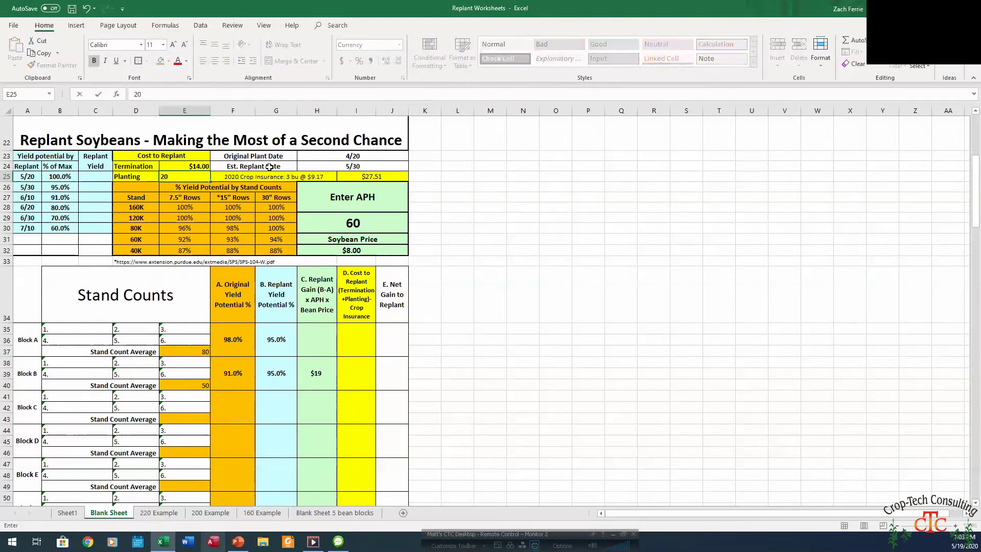
key("Return")
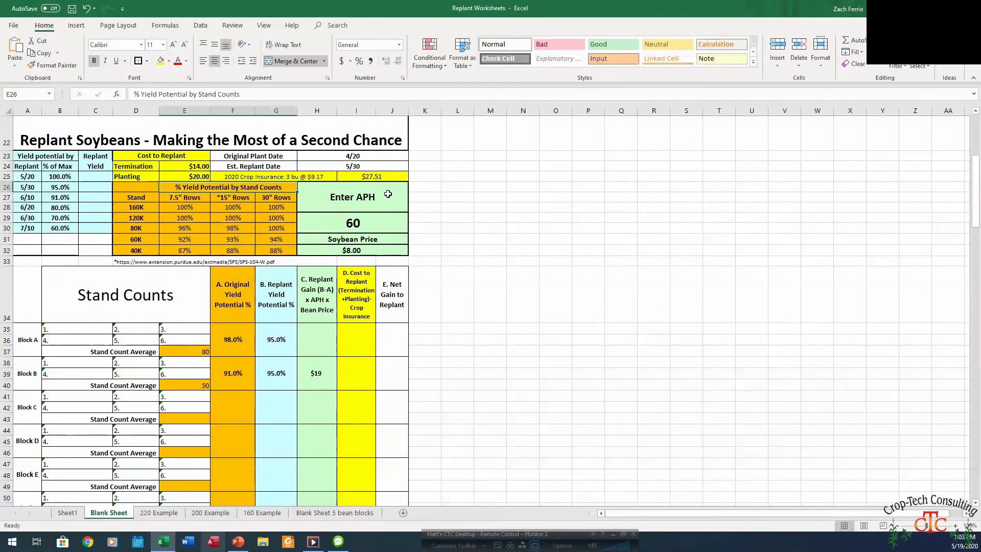
Calculate Block B's soybean cost to replant as termination plus planting minus the crop insurance payment with =E24+E25-I25
left_click(385, 177)
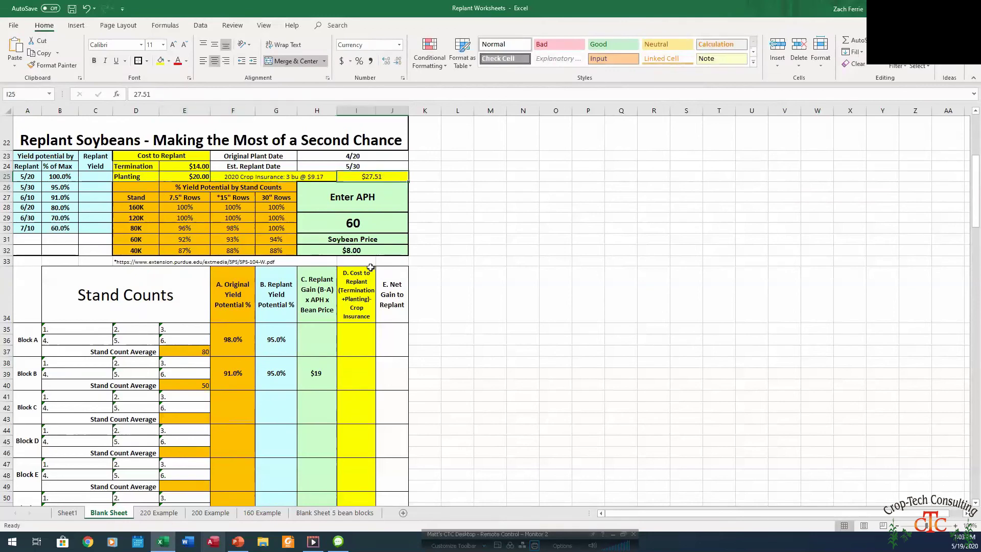
left_click(364, 377)
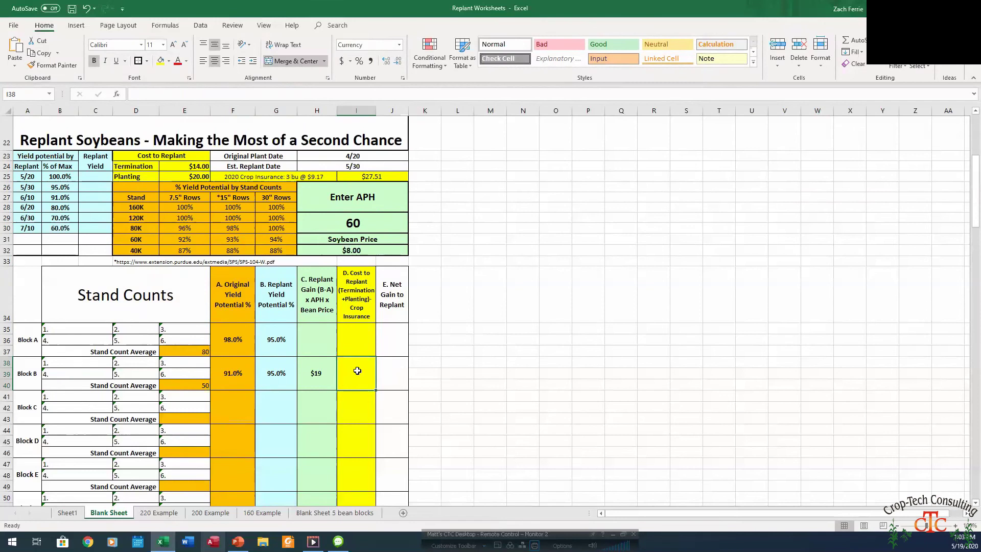
type("=E24+E25-I25")
key("Tab")
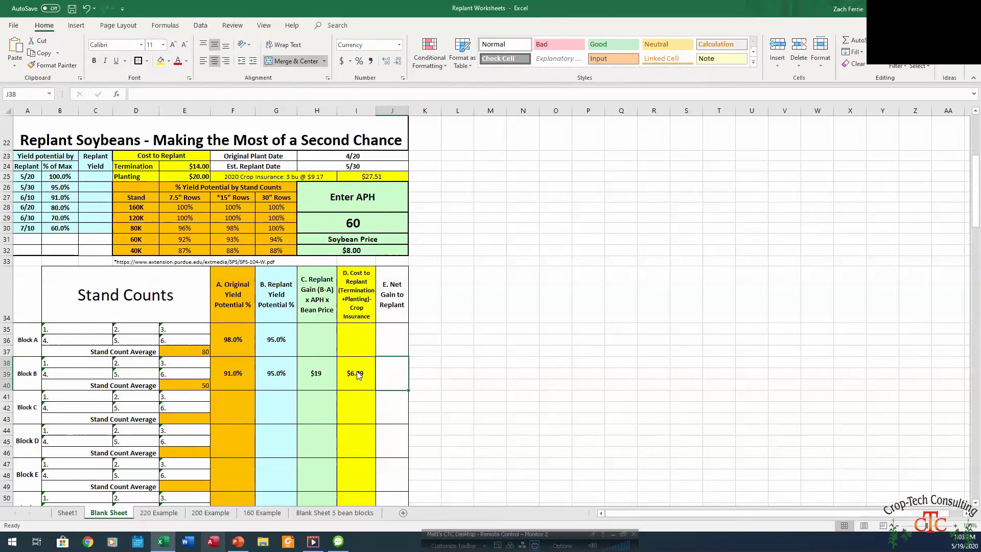
Compare Block B's replant gain with its cost to replant, and enter 12.51 as its net gain to replant
left_click(318, 382)
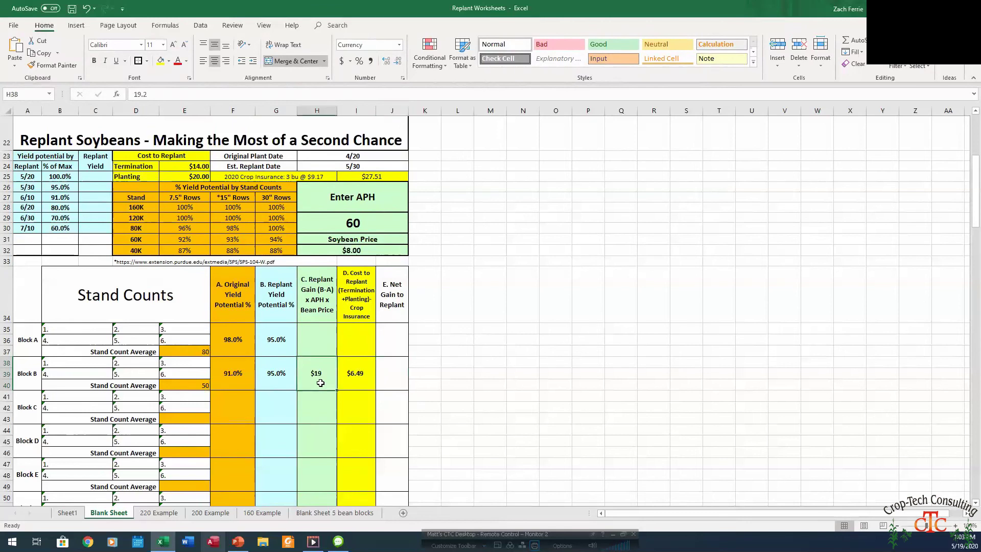
left_click(355, 375)
left_click(393, 370)
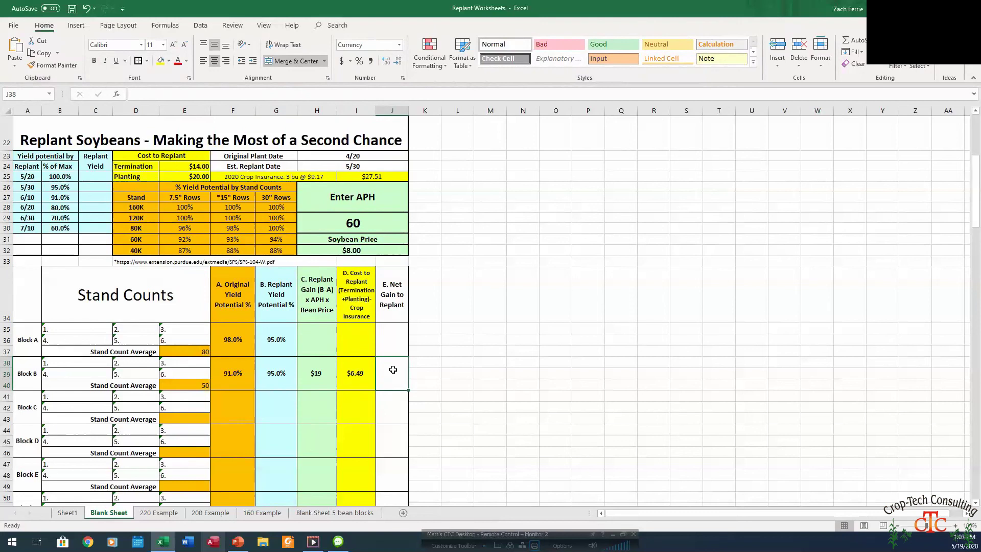
type("12")
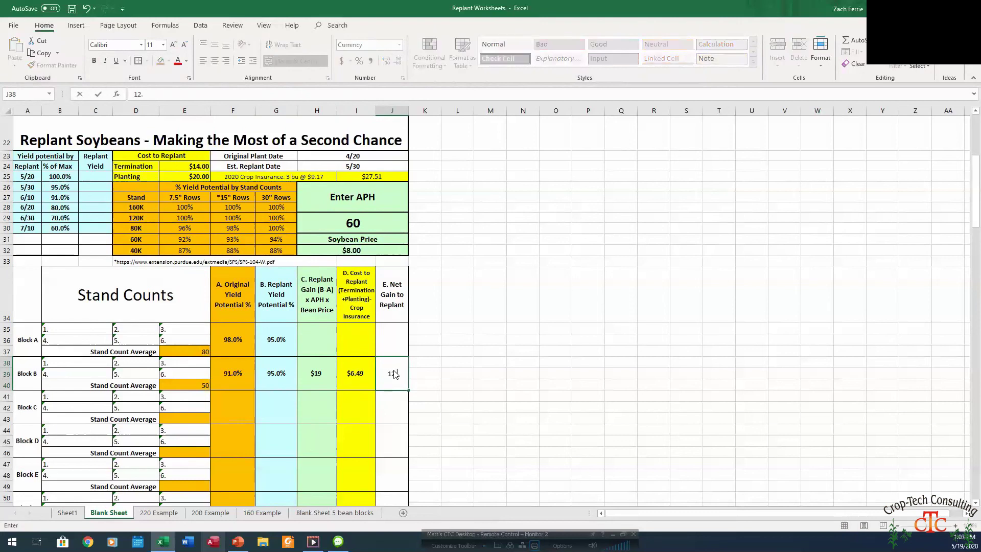
type(".51")
key("Return")
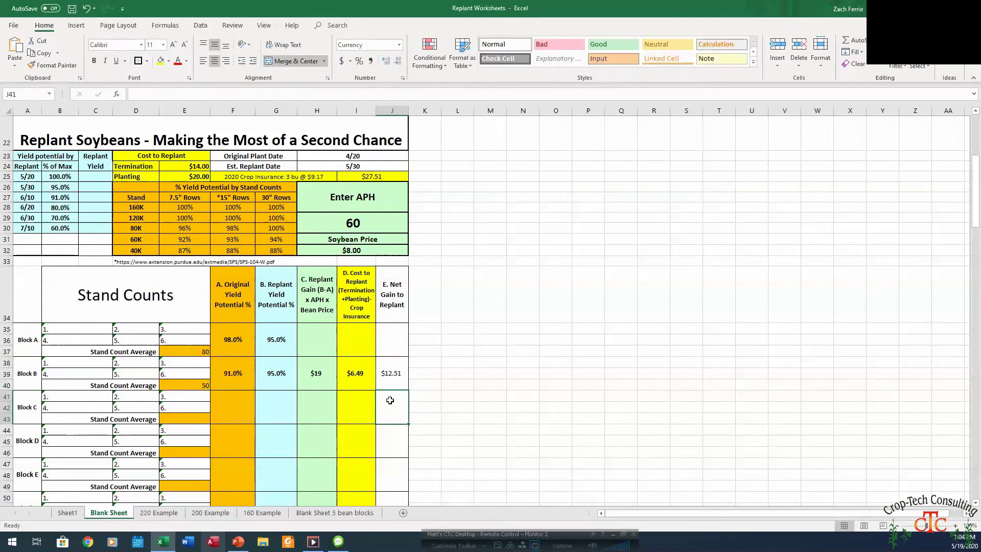